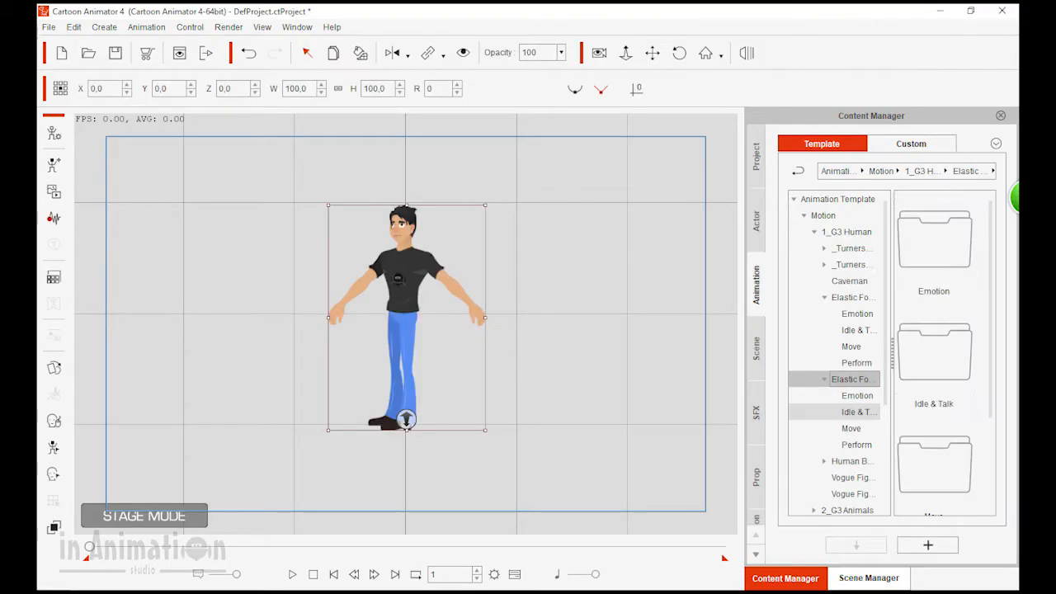
- Apply the Jump_01 motion to the character and append the Run(1S) motion after it, with the timeline displayed
drag(933, 239, 474, 326)
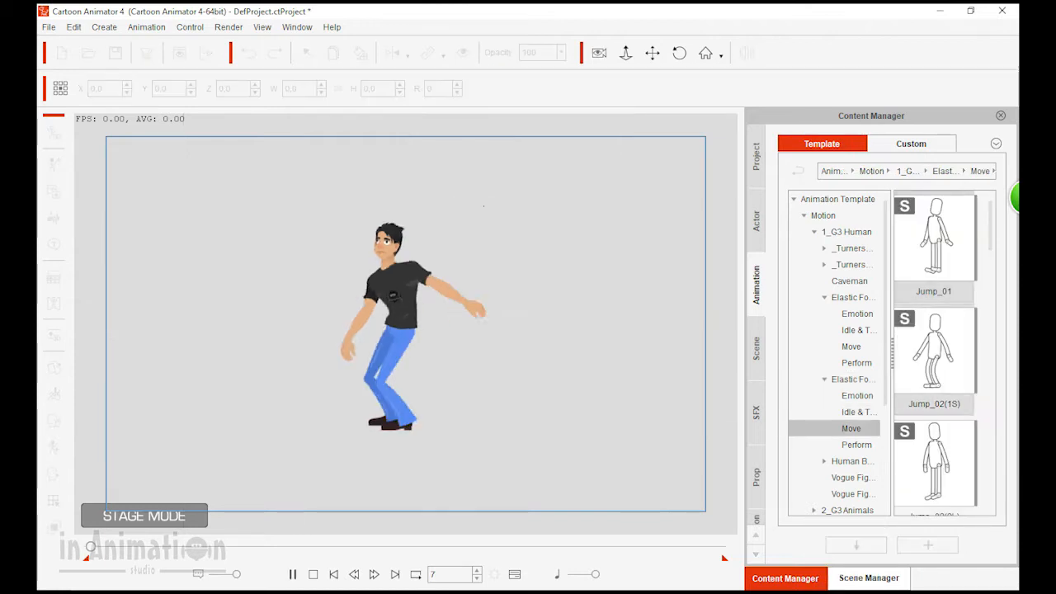
key(F3)
key(space)
key(space)
drag(934, 239, 404, 247)
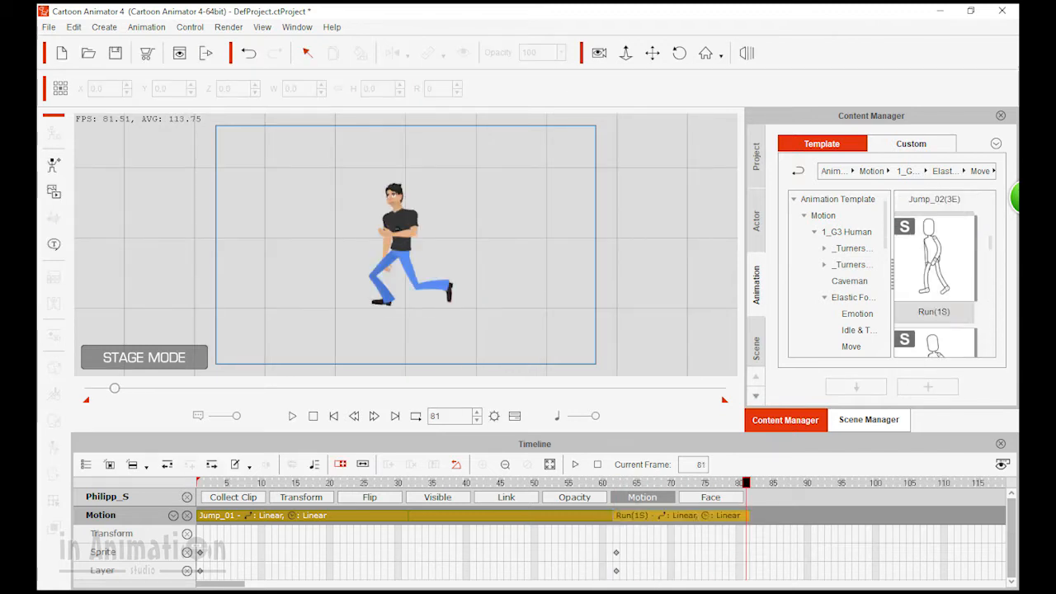
scroll(935, 280, down, 1)
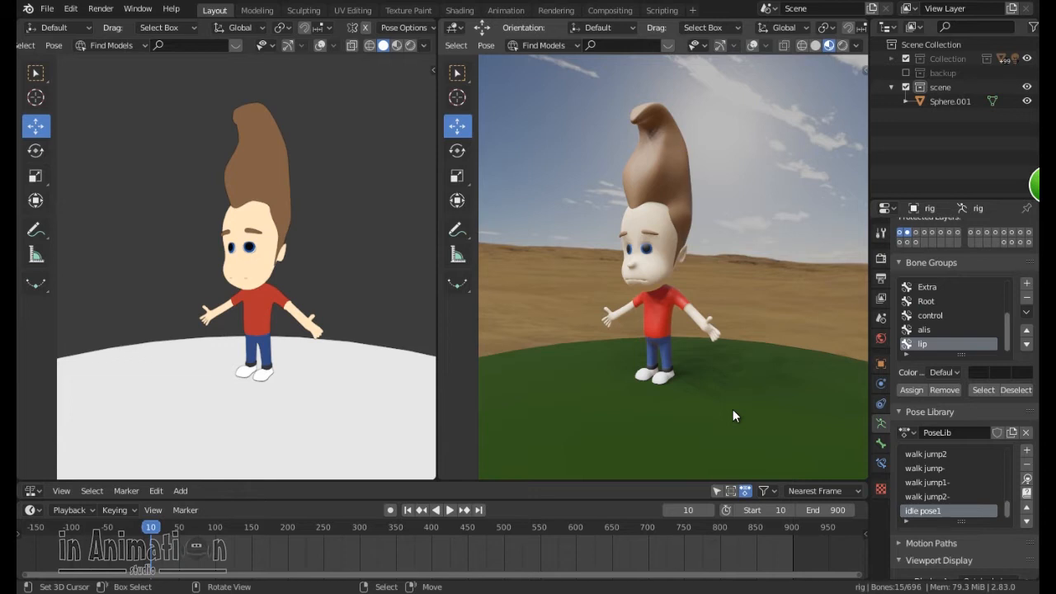
- Switch to Blender, play the boy character's animation and stop playback at the starting frame
click(449, 510)
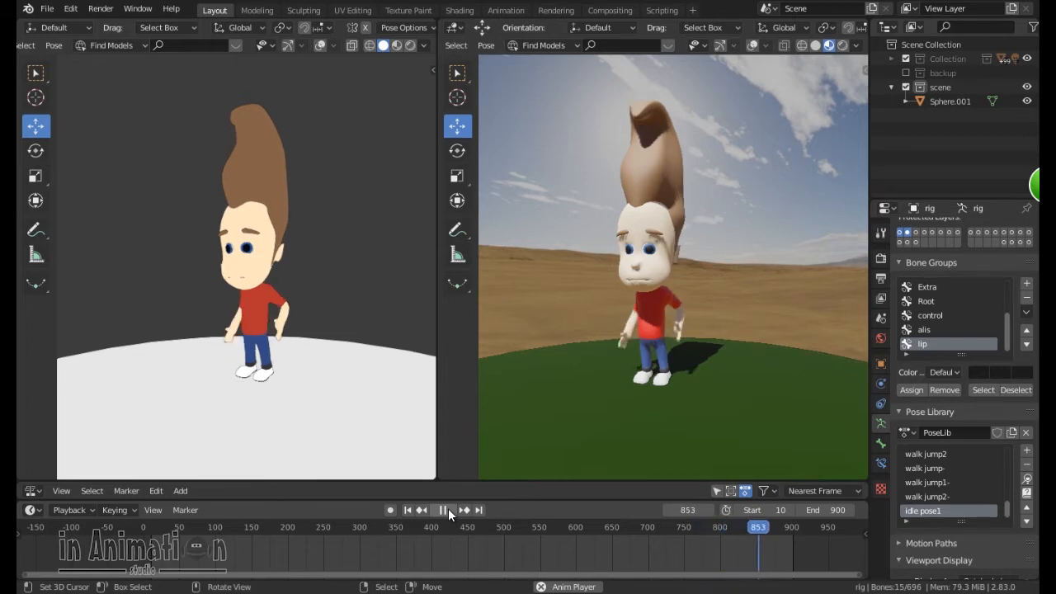
key(Escape)
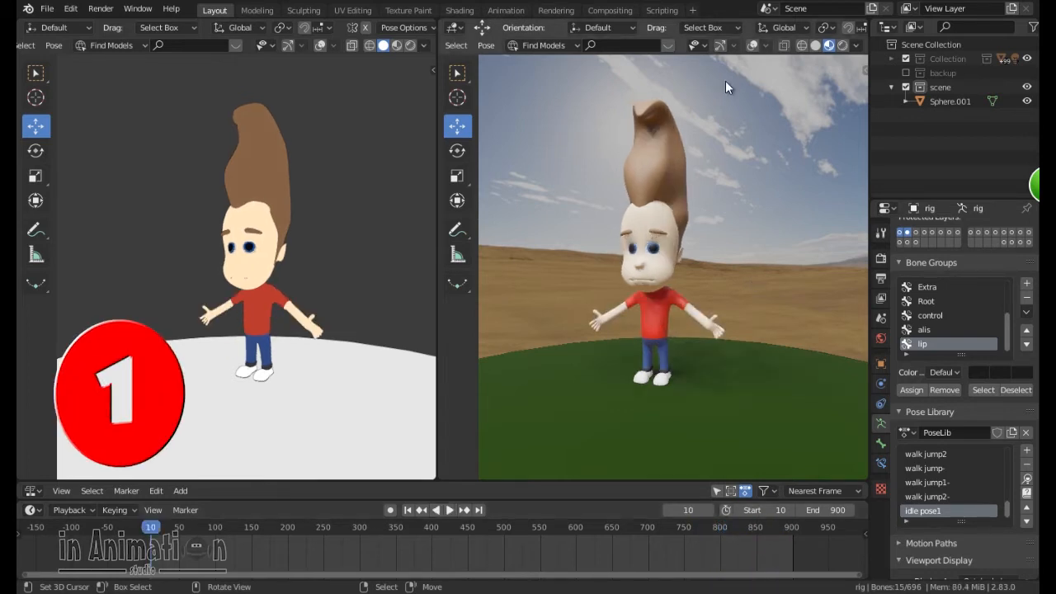
- Set up the rendered-preview viewport with overlays and gizmos visible, solid shading and a front orthographic view
click(751, 45)
click(720, 46)
key(KP_1)
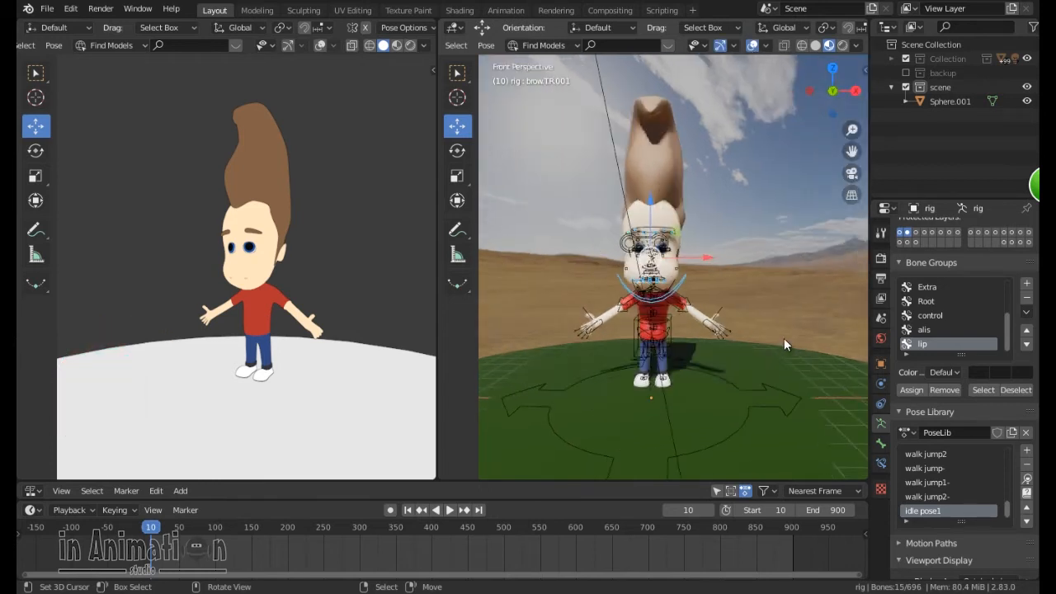
click(814, 46)
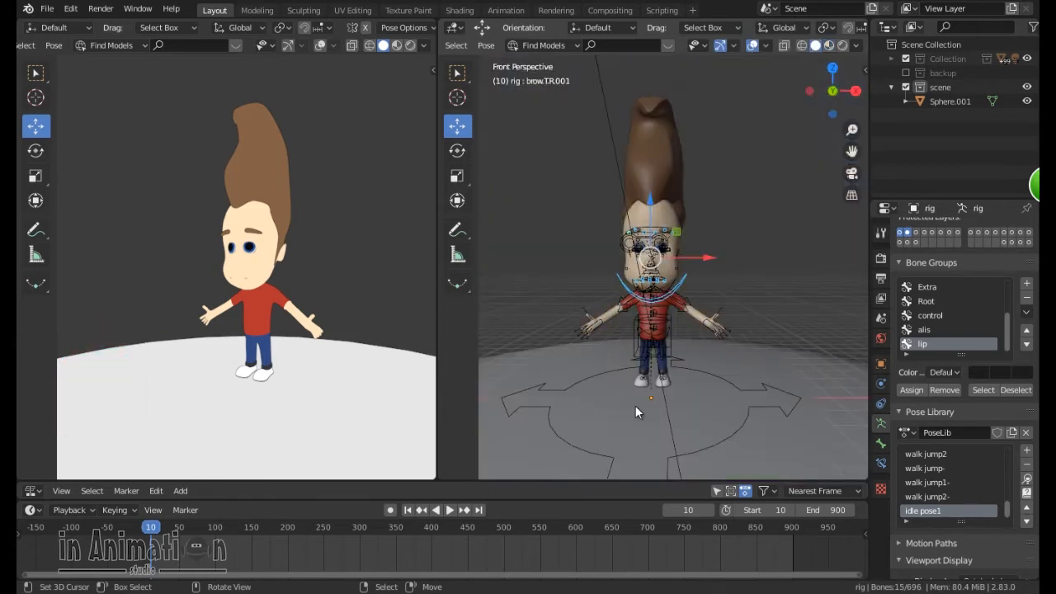
scroll(634, 405, up, 10)
scroll(642, 392, down, 2)
key(KP_5)
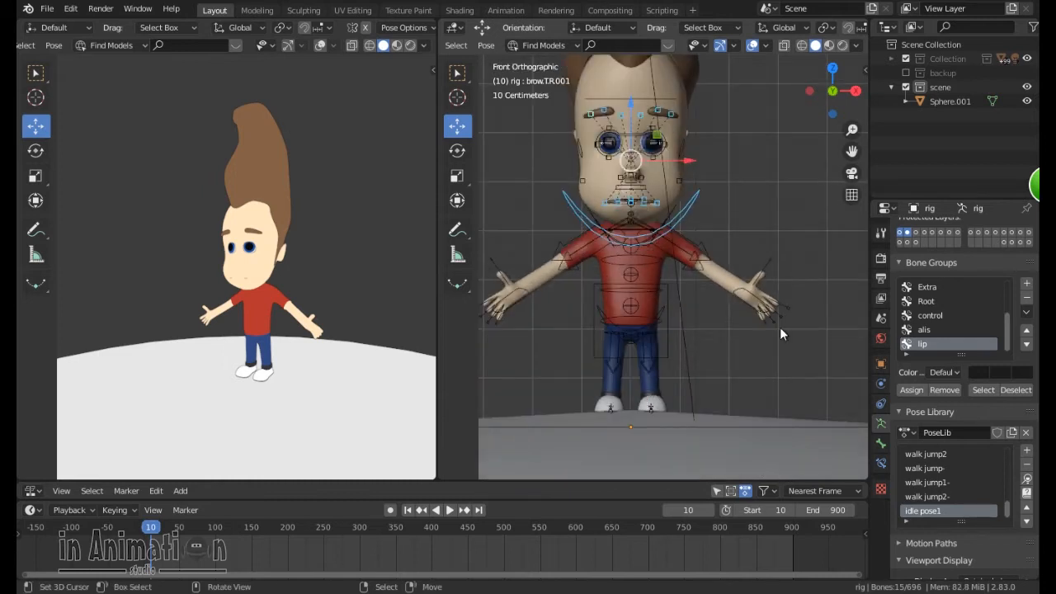
- Make control the active bone group and select all of its bones on the rig
click(749, 298)
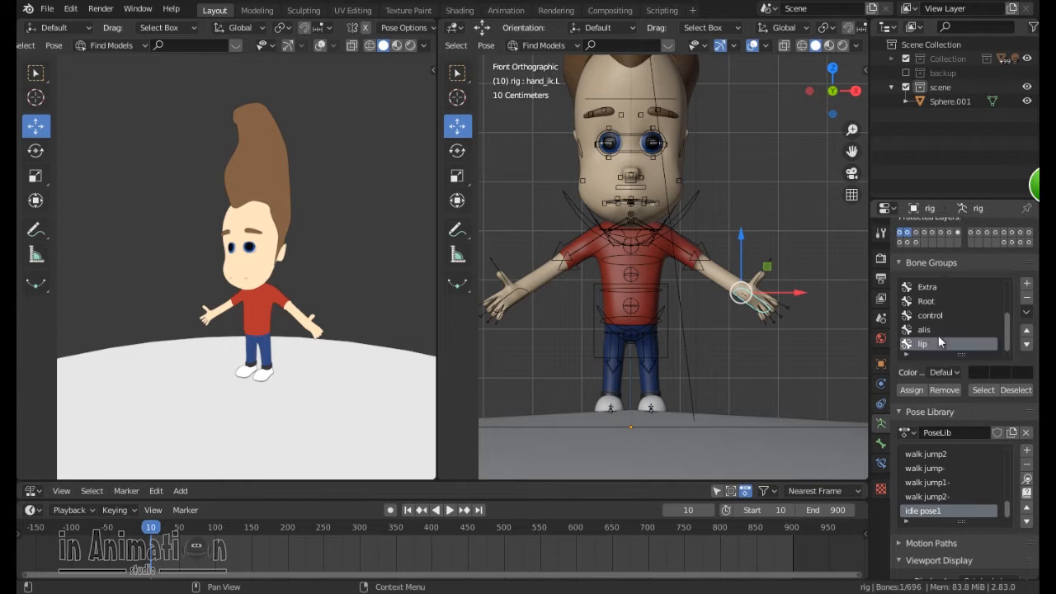
click(930, 315)
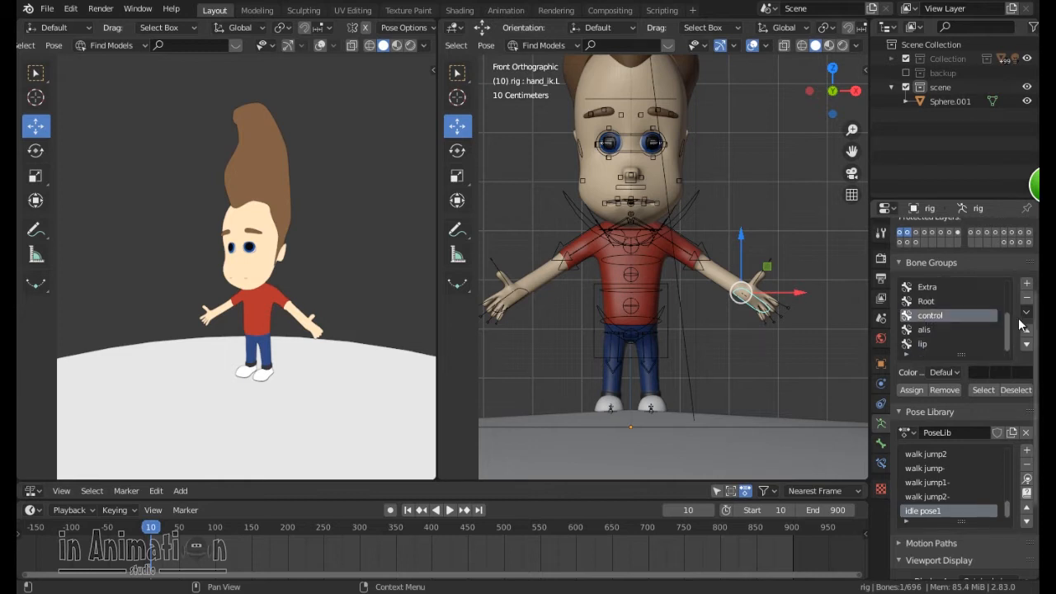
click(680, 248)
shift+click(771, 304)
click(981, 389)
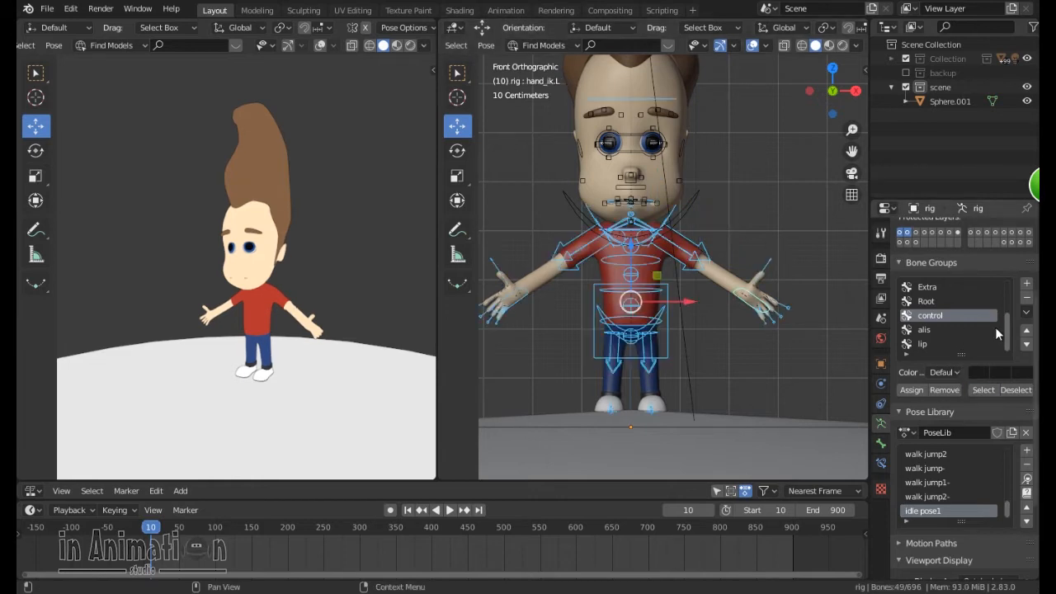
- Try adding a new bone group named CONTROL for the selected bones
click(1027, 286)
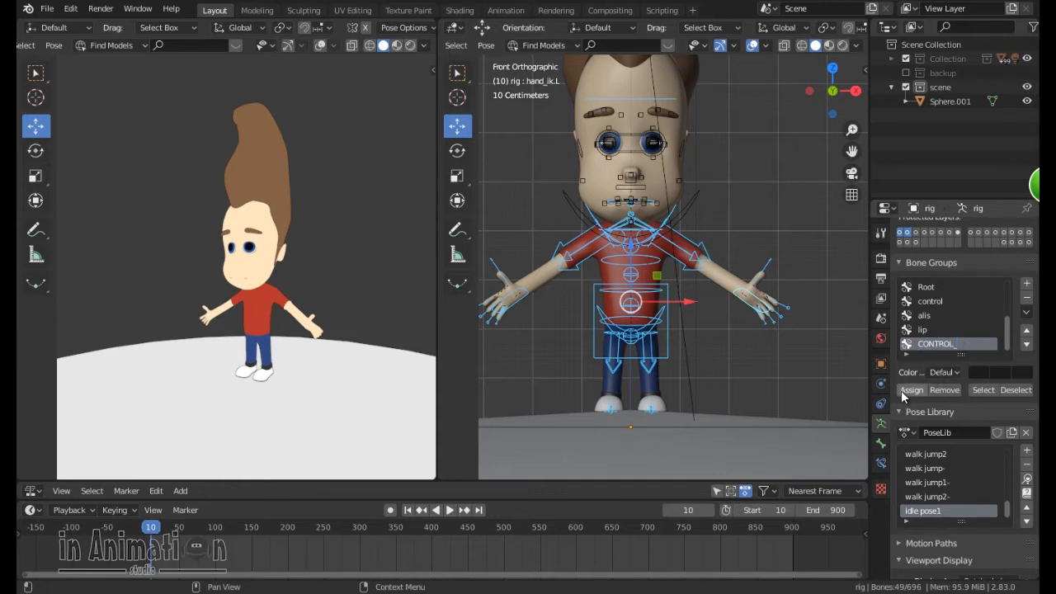
key(Escape)
key(ctrl+z)
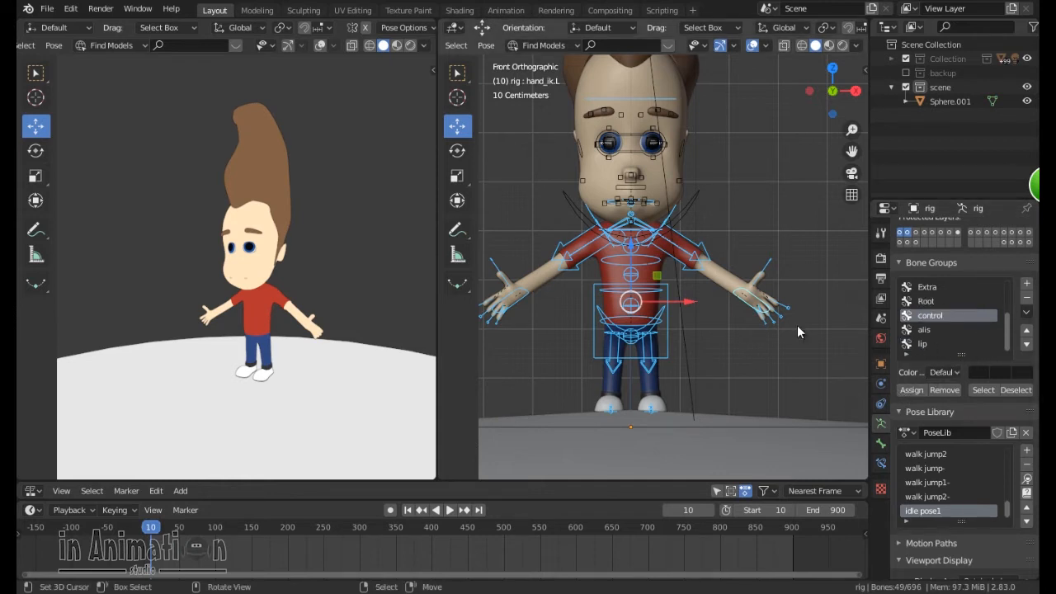
- Inspect the bones of the lip and alis groups by selecting each group and testing a move of the eyebrow bones
click(969, 344)
click(984, 389)
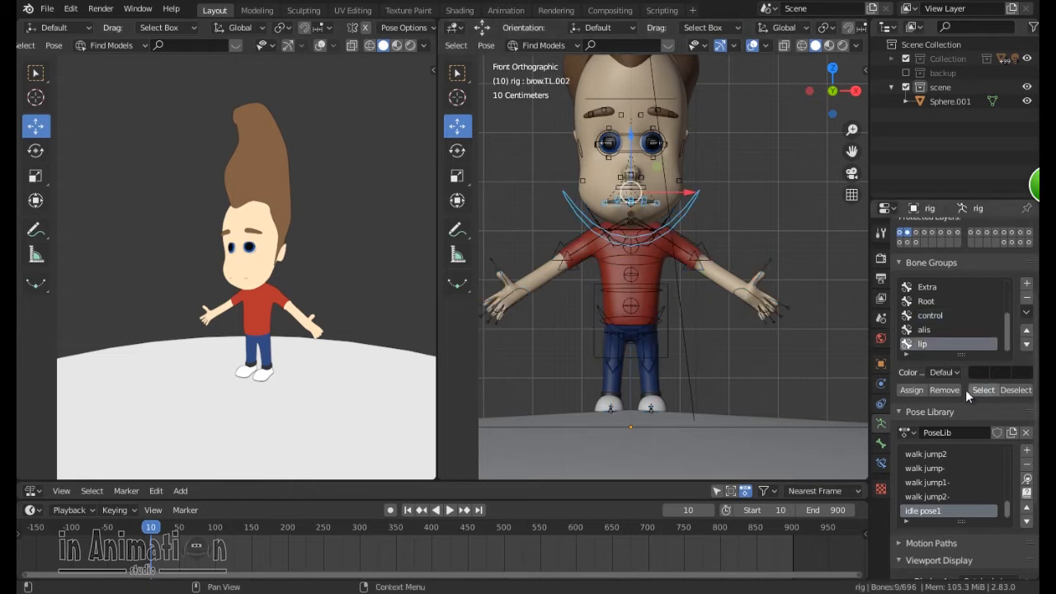
scroll(649, 218, up, 3)
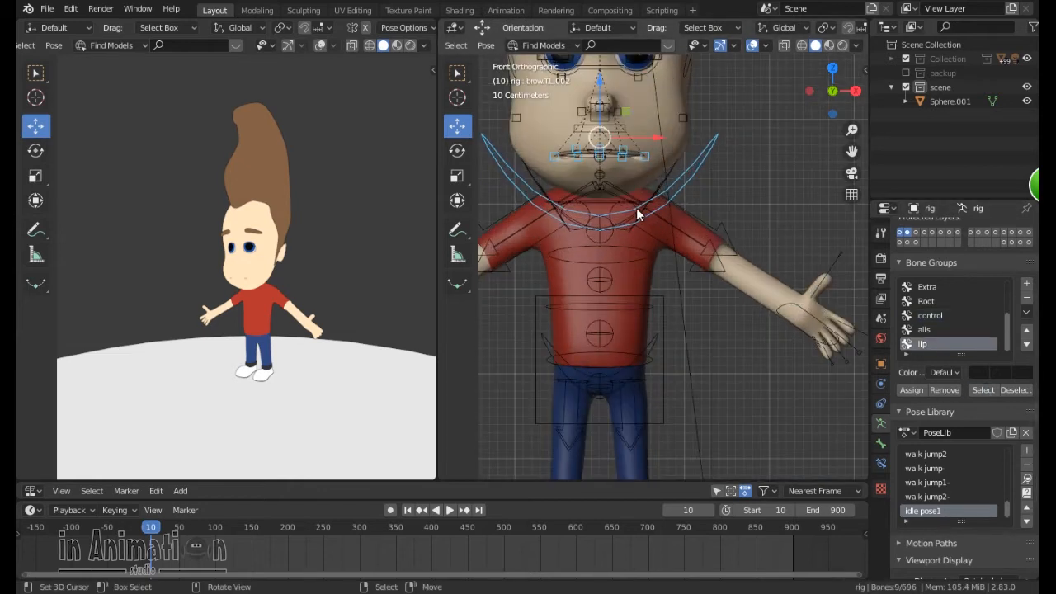
shift+scroll(636, 210, up, 4)
ctrl+scroll(635, 208, down, 1)
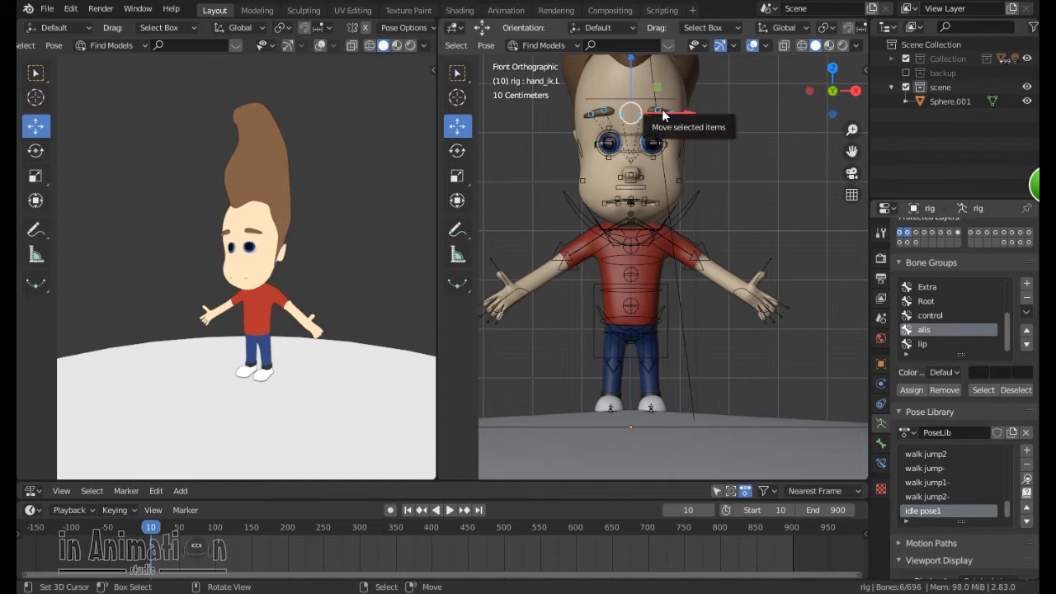
key(g)
right_click(683, 94)
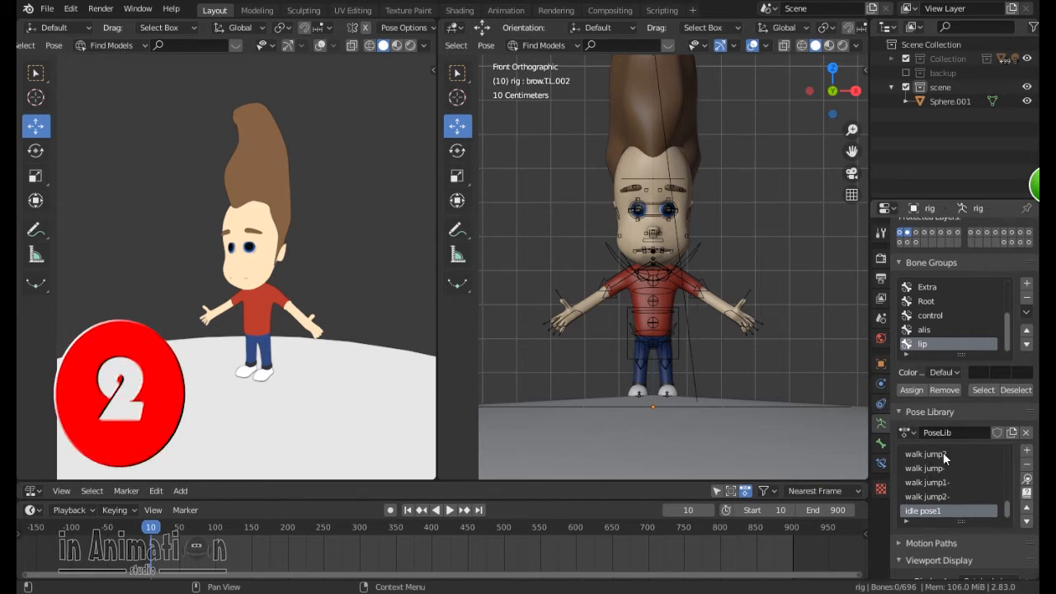
- Preview the library poses idle, move, move1, move- and move1- on the rig one after another
scroll(946, 482, up, 5)
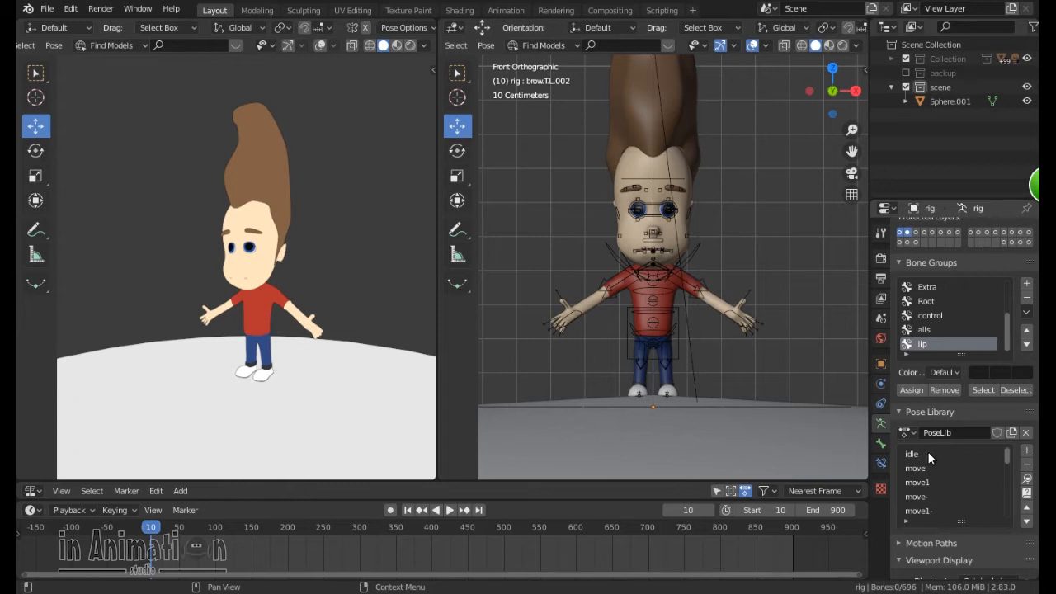
click(929, 455)
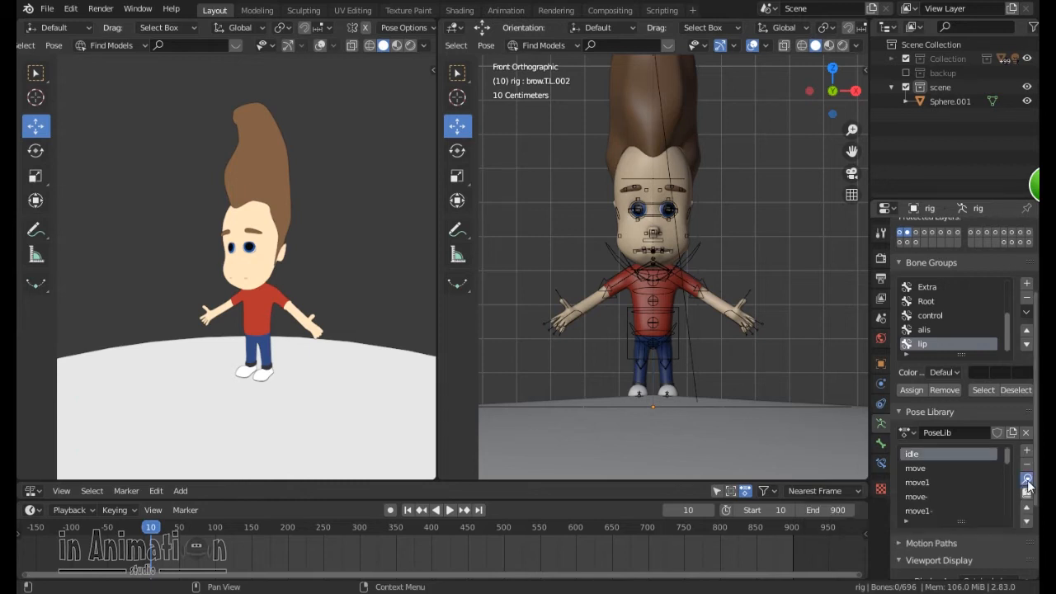
click(1026, 480)
click(973, 468)
click(1027, 480)
click(948, 482)
middle_drag(745, 381, 692, 388)
click(1027, 480)
scroll(935, 497, down, 1)
click(935, 484)
click(1027, 480)
click(931, 496)
click(1027, 480)
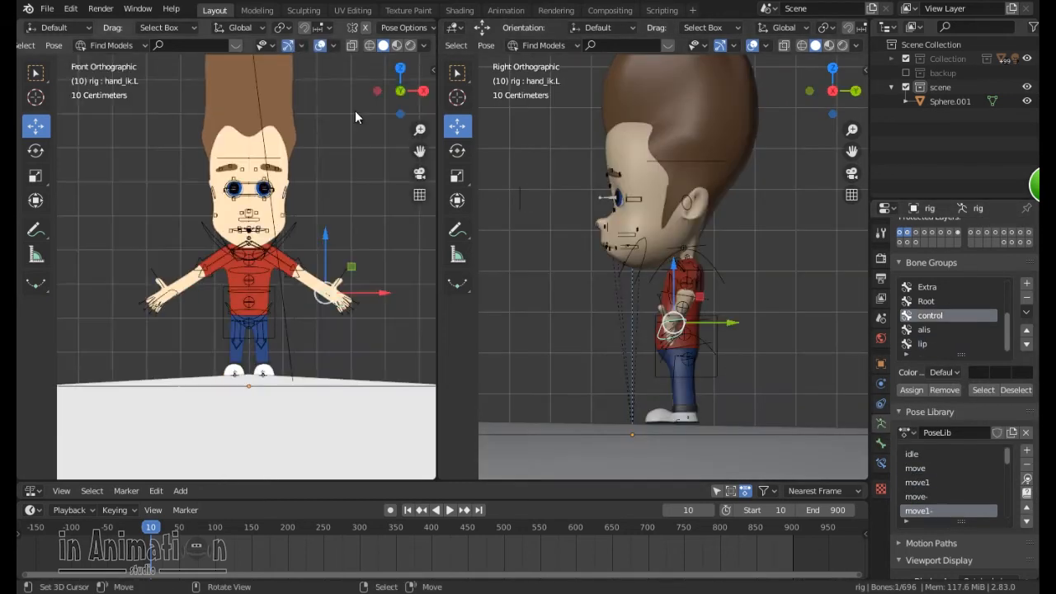
- Rotate the left hand IK control, including about the global Z axis, so the arm hangs at the body's side
key(r)
key(Return)
key(r)
click(740, 374)
key(r)
key(z)
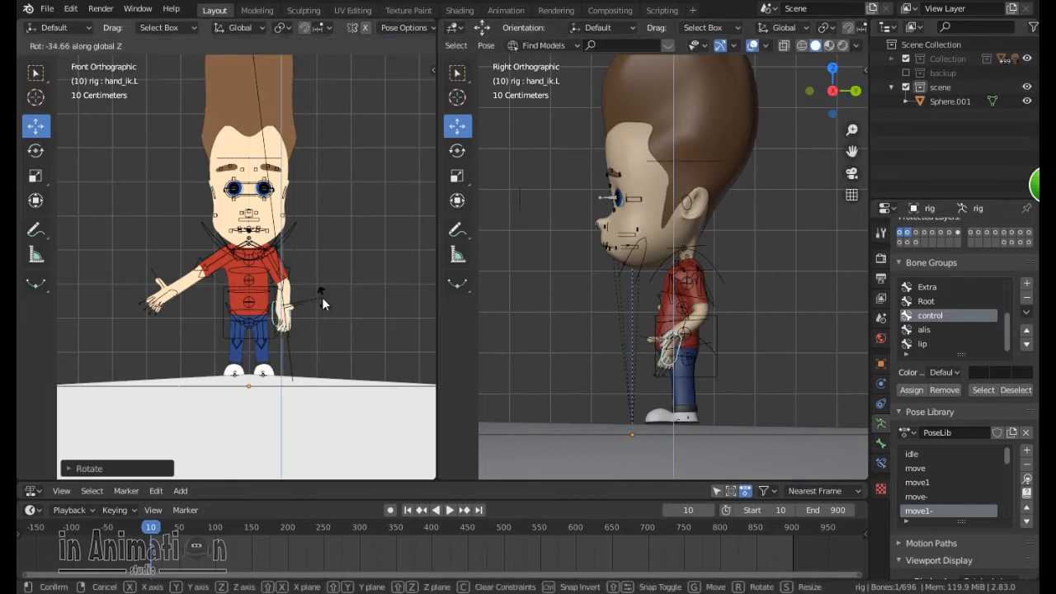
click(323, 297)
- Reposition the left hand control beside the hip and paste its pose flipped onto the right hand
scroll(685, 354, up, 2)
key(g)
click(701, 366)
key(ctrl+c)
key(ctrl+shift+v)
- Try adding the arms-down pose of the control bones to the pose library as a new pose
key(a)
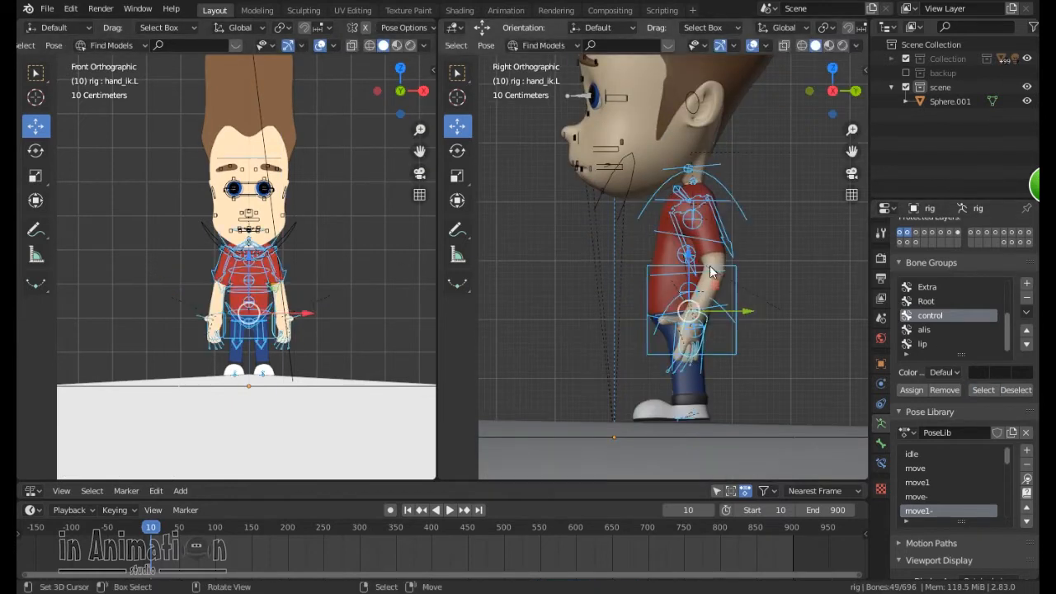
click(1026, 450)
key(Return)
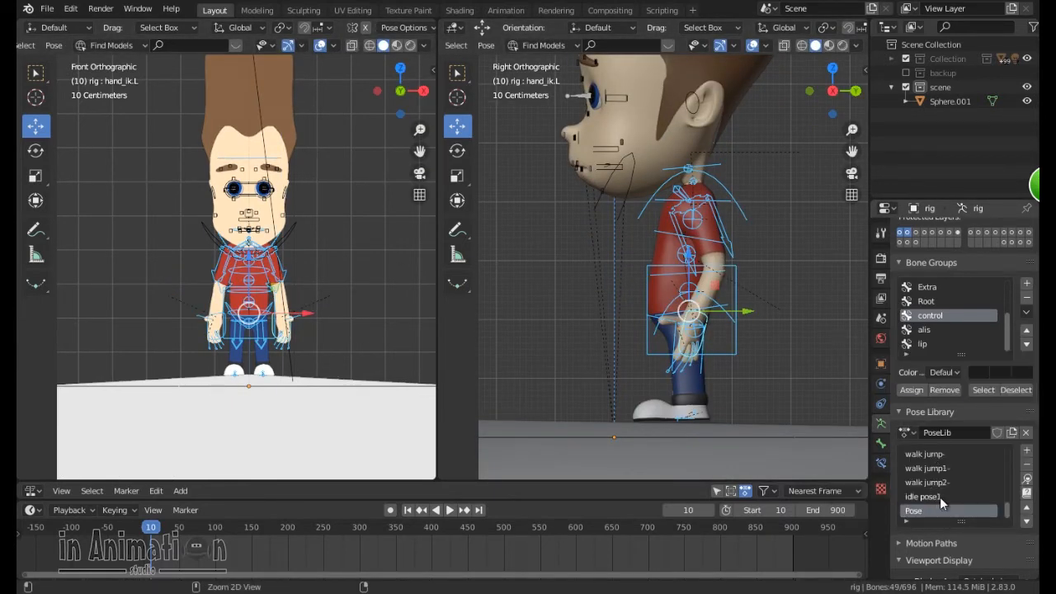
key(ctrl+z)
- Move the left hand control forward in front of the torso and rotate the hand
click(696, 342)
key(g)
click(615, 326)
key(r)
click(696, 341)
- Move the right hand control behind the body and rotate it to swing the arm backward
key(g)
click(747, 330)
key(r)
click(752, 342)
key(g)
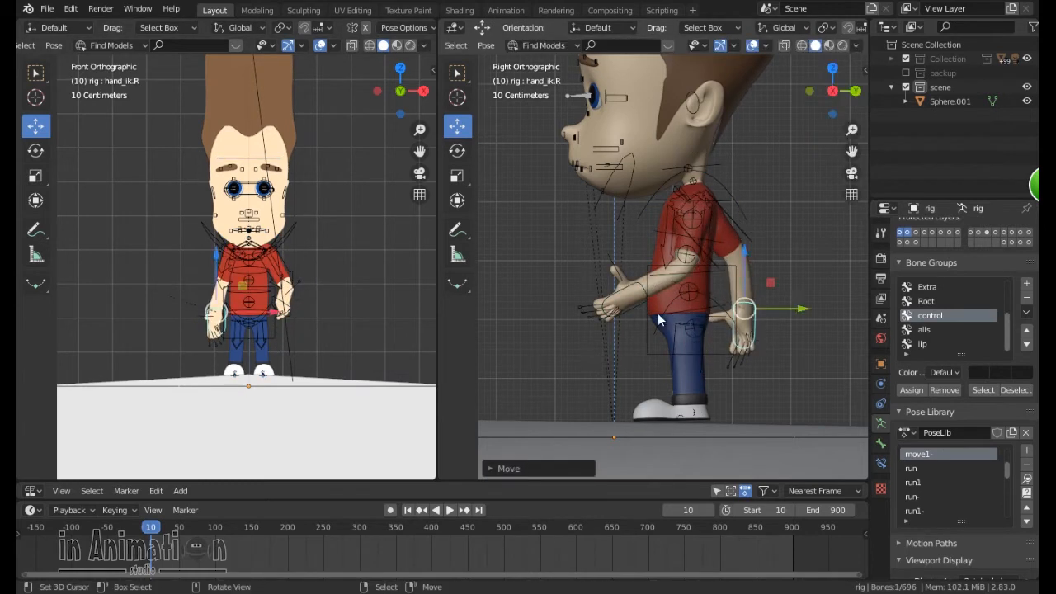
click(757, 349)
- Fine-tune the position of the forward left hand control
click(610, 311)
key(g)
click(620, 318)
- Spread the feet into a walking stride, moving the rear foot back and rotating it onto its toes
click(687, 450)
right_drag(691, 414, 731, 412)
key(r)
click(742, 411)
- Lower the torso control slightly and rotate the spine_fk.002 control in the front view
right_drag(732, 329, 725, 345)
scroll(179, 286, up, 2)
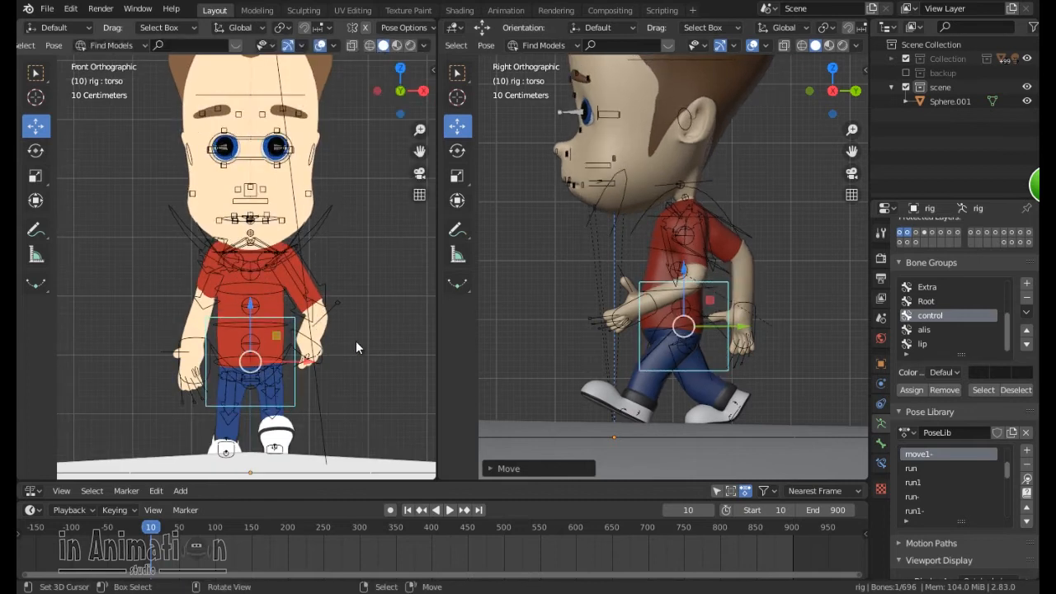
click(248, 277)
key(r)
click(272, 281)
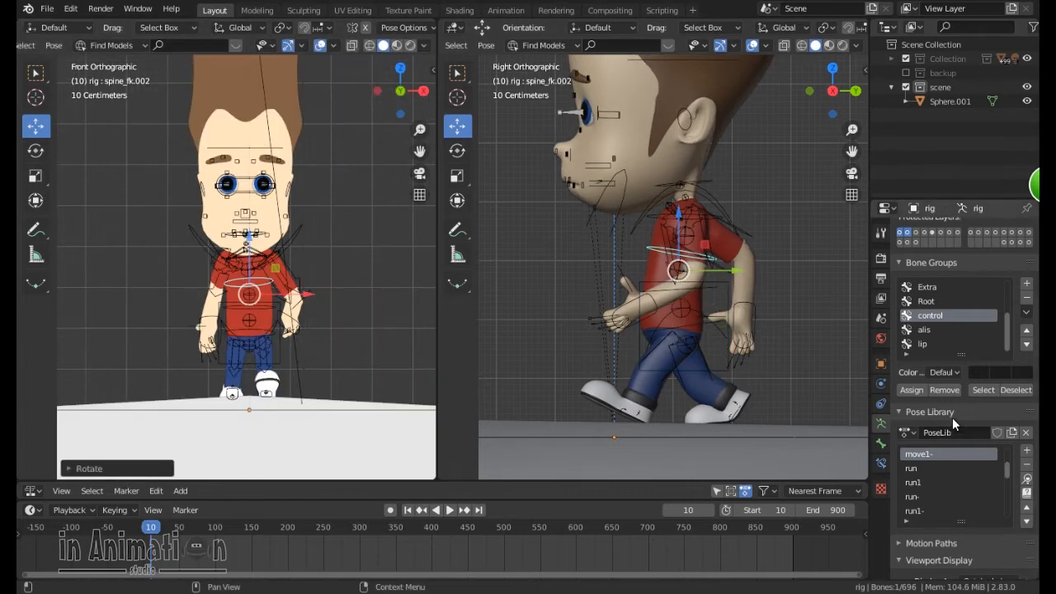
- Select the control group's bones and add the stride to the pose library as a new pose named MOVE
click(983, 390)
click(1027, 453)
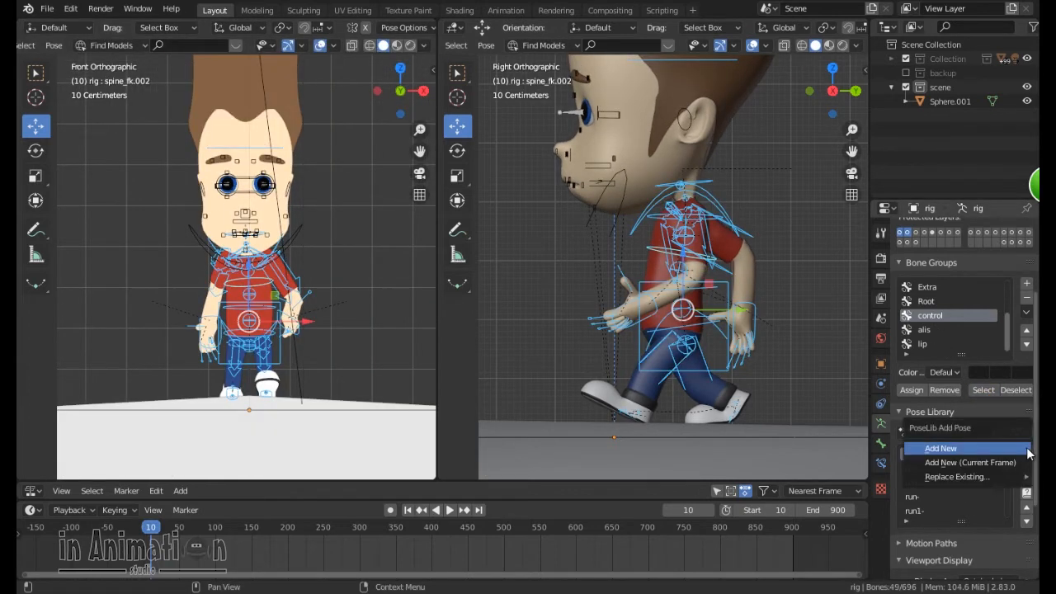
click(1022, 452)
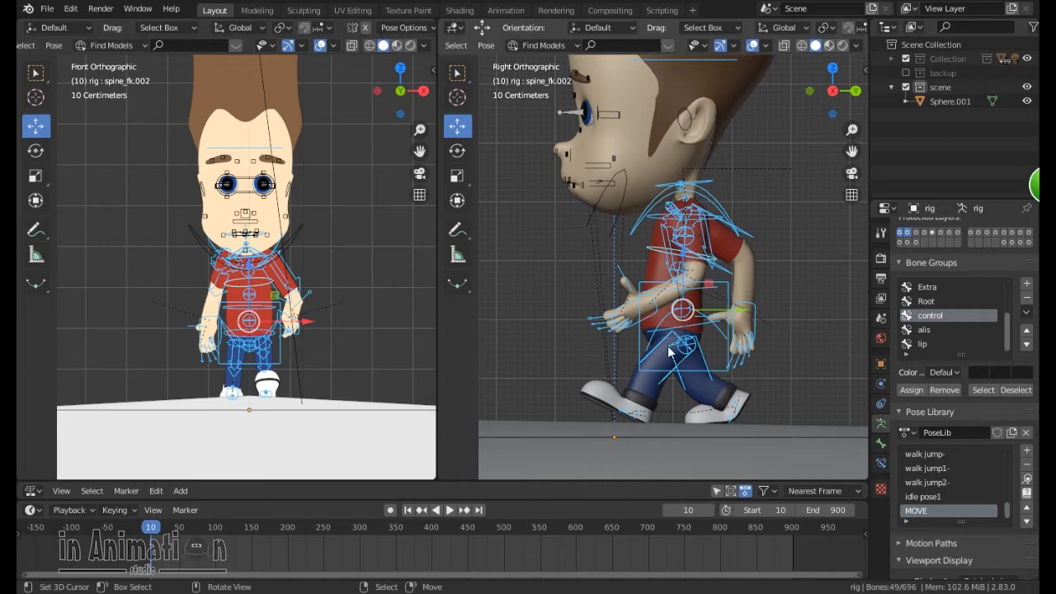
- Copy the stride pose of the control bones and paste it flipped to get the opposite step
key(ctrl+c)
click(487, 47)
click(482, 45)
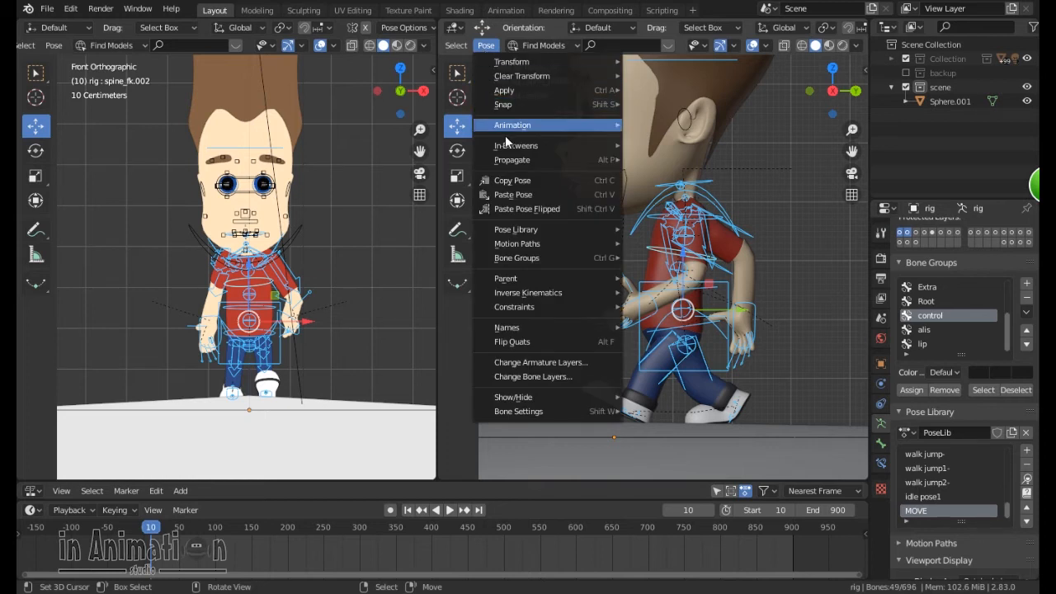
click(522, 210)
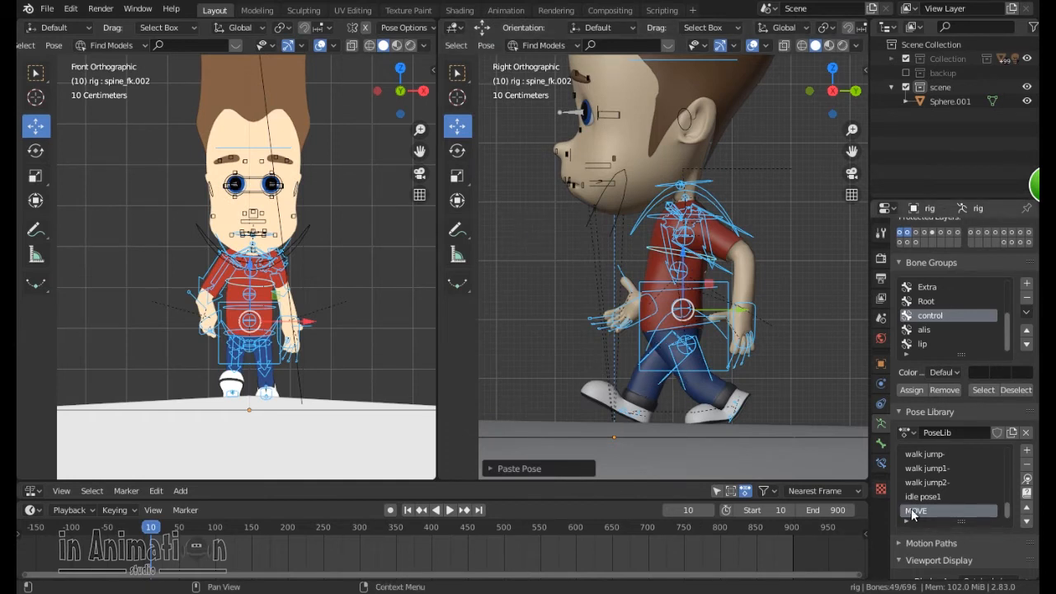
- Add the mirrored stride to the pose library as a new pose named MOVE-
click(1026, 450)
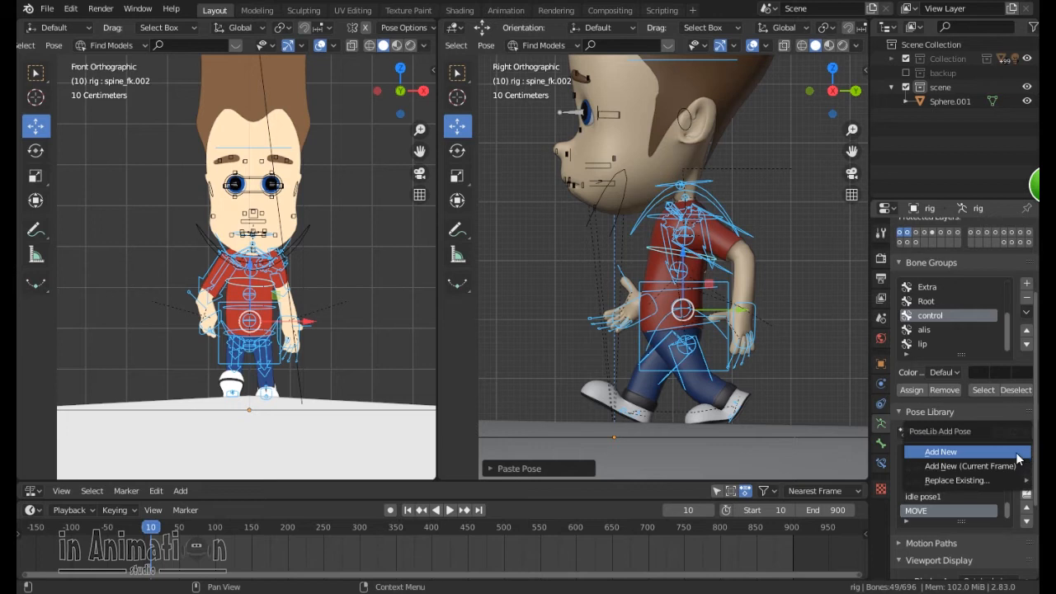
click(1012, 452)
double_click(927, 513)
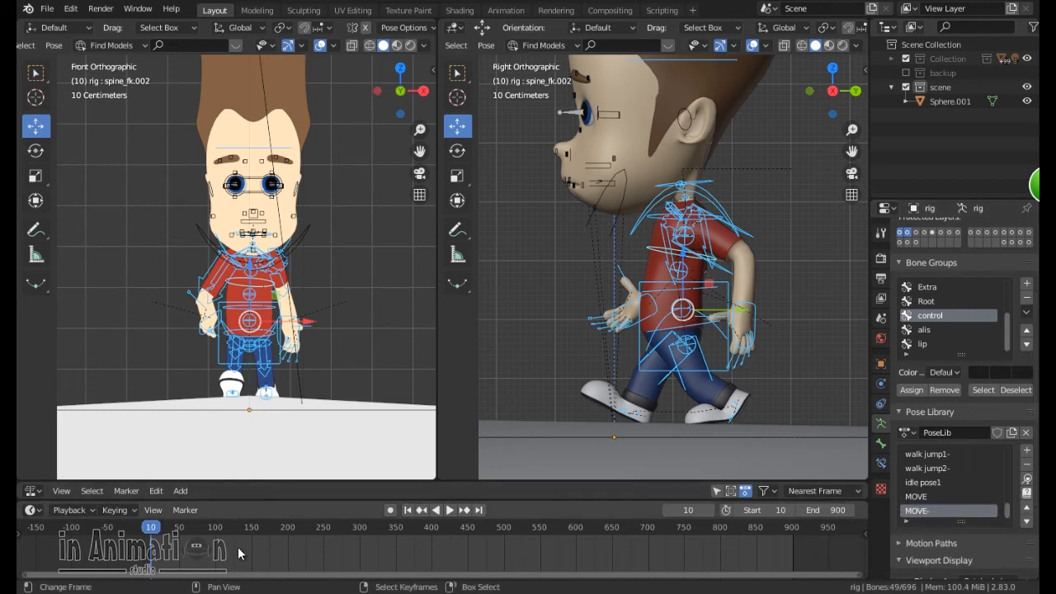
- Turn on automatic keyframing and apply the MOVE pose at frame 10
click(918, 498)
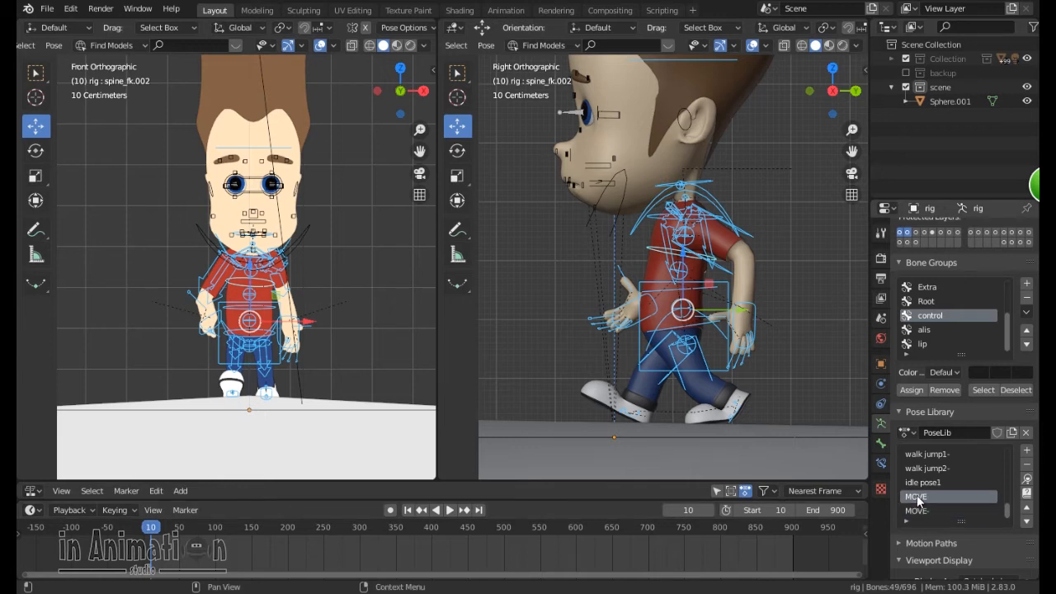
click(1027, 482)
click(390, 509)
click(1027, 480)
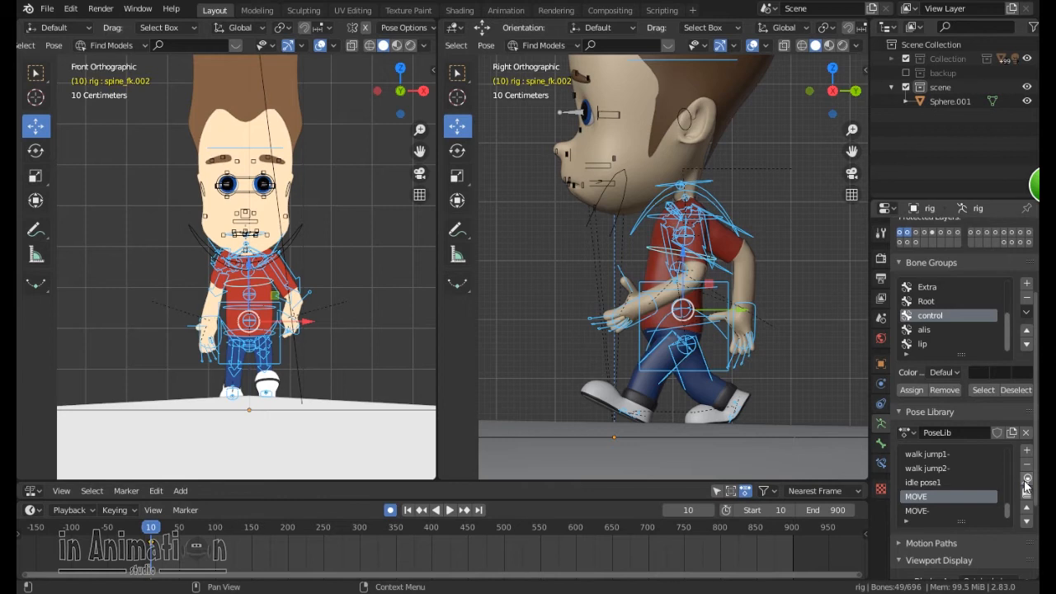
- Apply the MOVE- pose at frame 51 and play back the motion between the two strides
drag(152, 527, 179, 527)
click(916, 511)
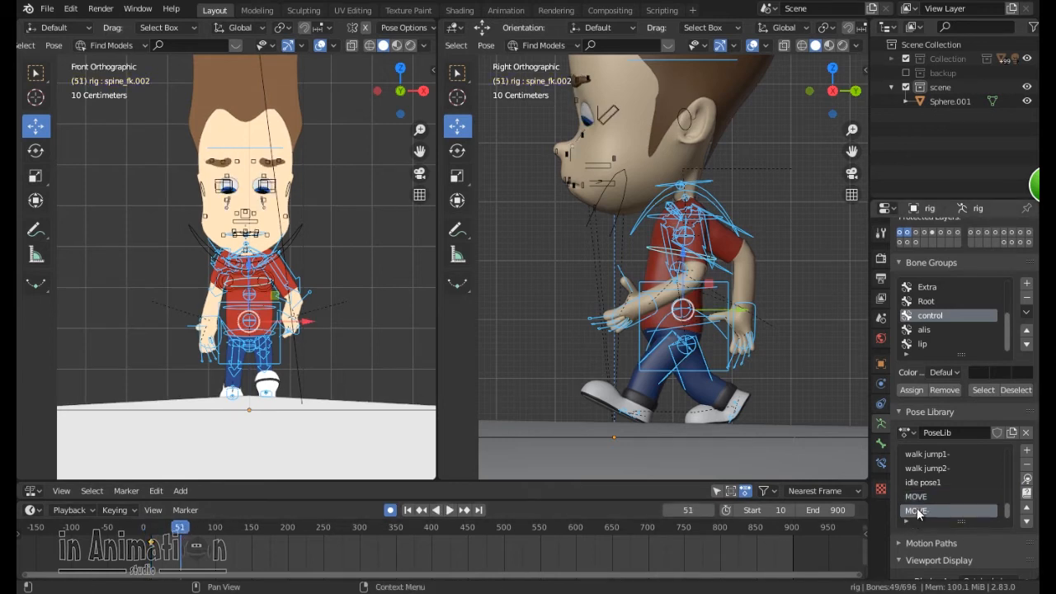
click(1026, 480)
key(space)
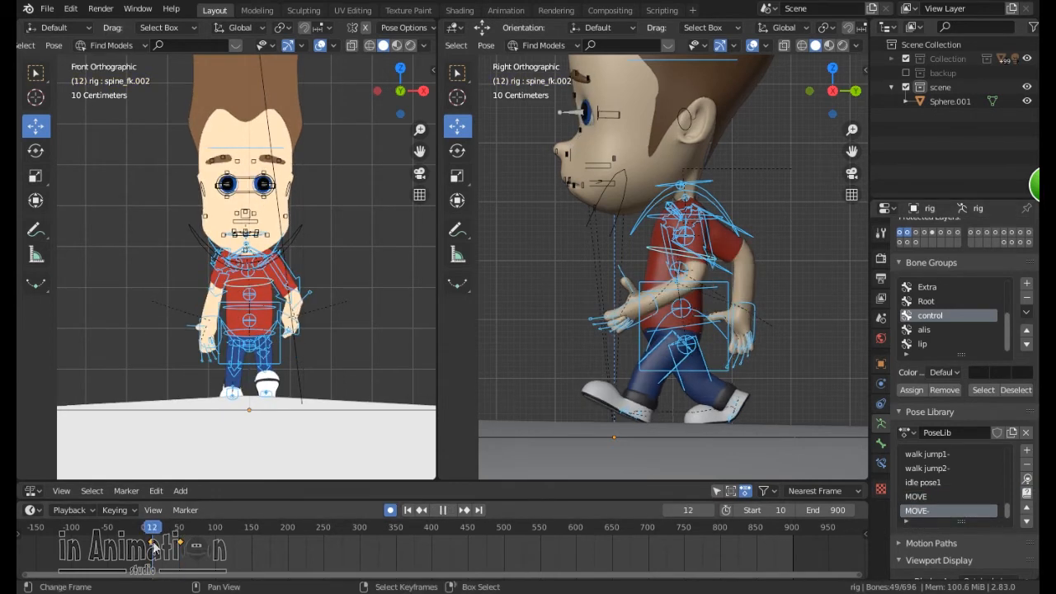
key(space)
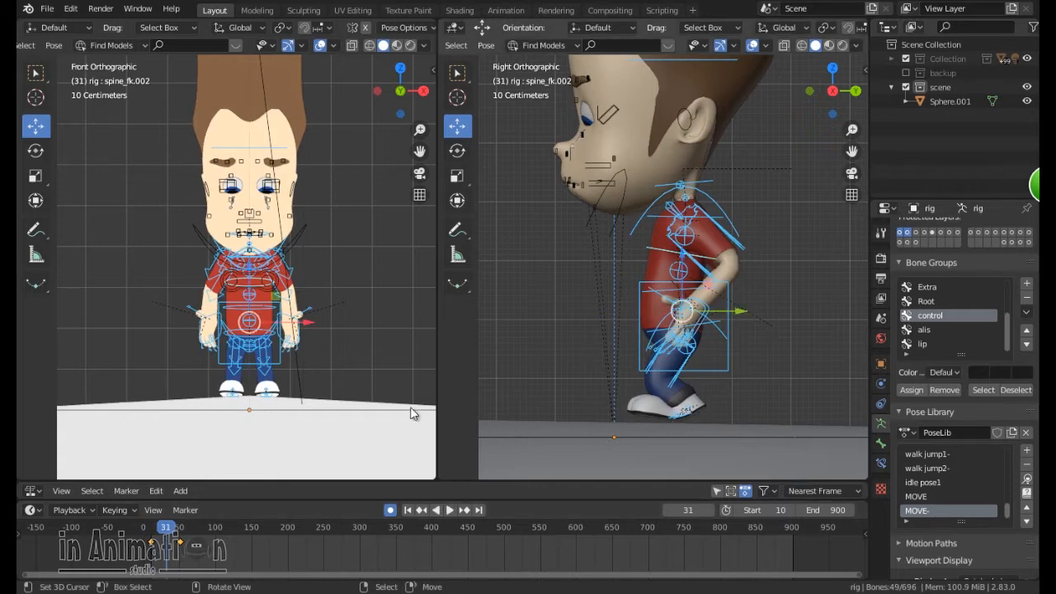
- At frame 31, move and rotate the body and foot controls into a passing pose with the right foot lifted behind
scroll(330, 410, up, 3)
click(668, 422)
click(677, 371)
key(g)
key(z)
click(699, 423)
key(g)
click(708, 407)
key(r)
click(703, 336)
- Move and rotate the hand controls so the left arm swings forward and the right arm hangs slightly back
key(g)
click(643, 328)
key(r)
click(614, 330)
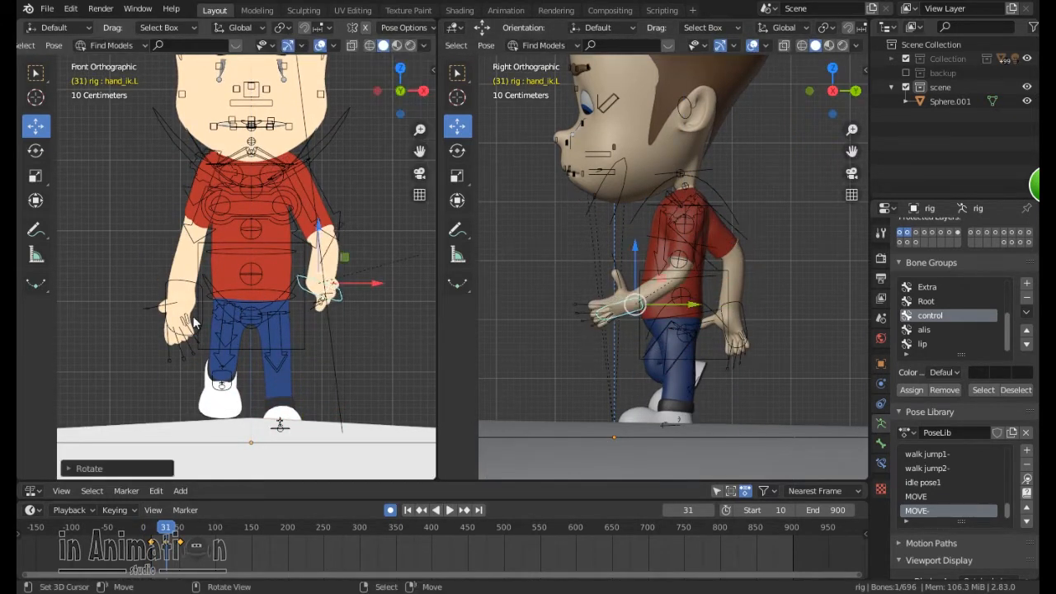
key(r)
click(347, 318)
click(183, 323)
scroll(346, 309, down, 3)
middle_drag(767, 306, 760, 303)
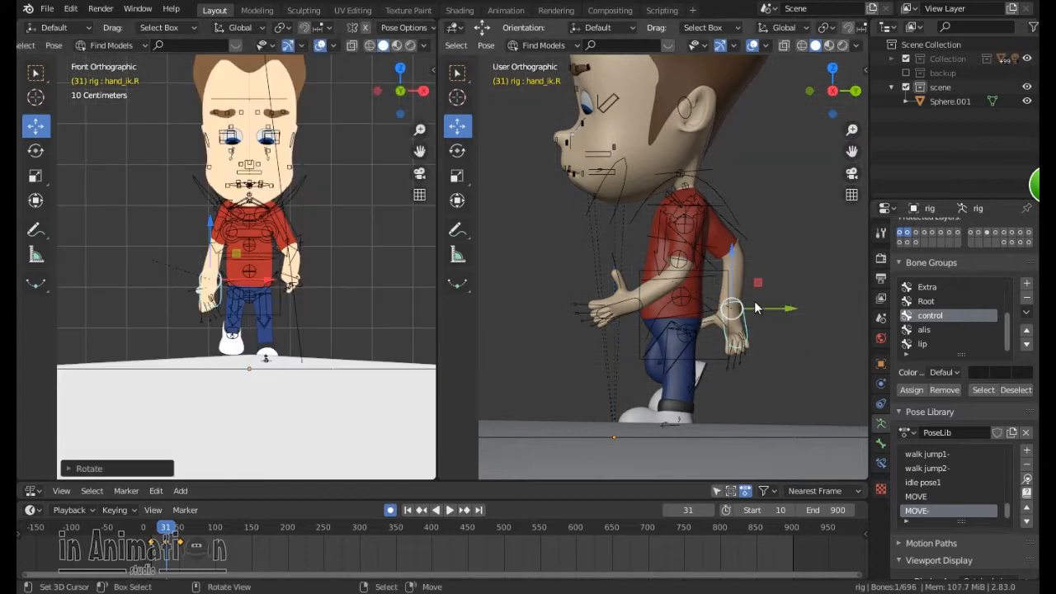
- Select the control group's bones, add the passing pose to the pose library as MOVE1, and place it directly below MOVE
click(981, 389)
click(1026, 451)
double_click(927, 509)
click(1026, 508)
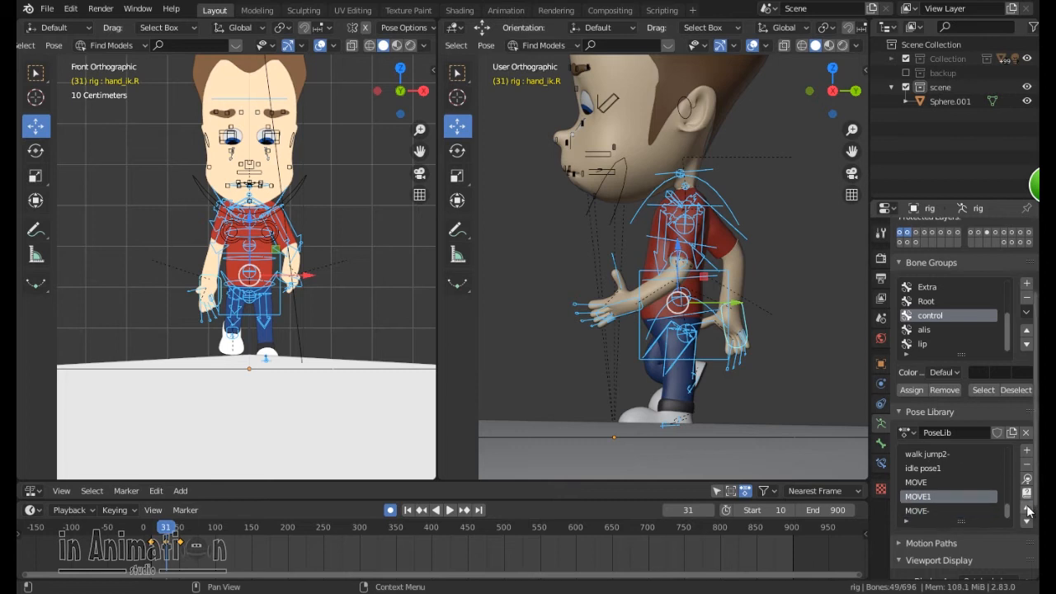
- Copy the passing pose, paste it flipped, and add it to the pose library as MOVE1-
click(485, 45)
key(Escape)
key(Escape)
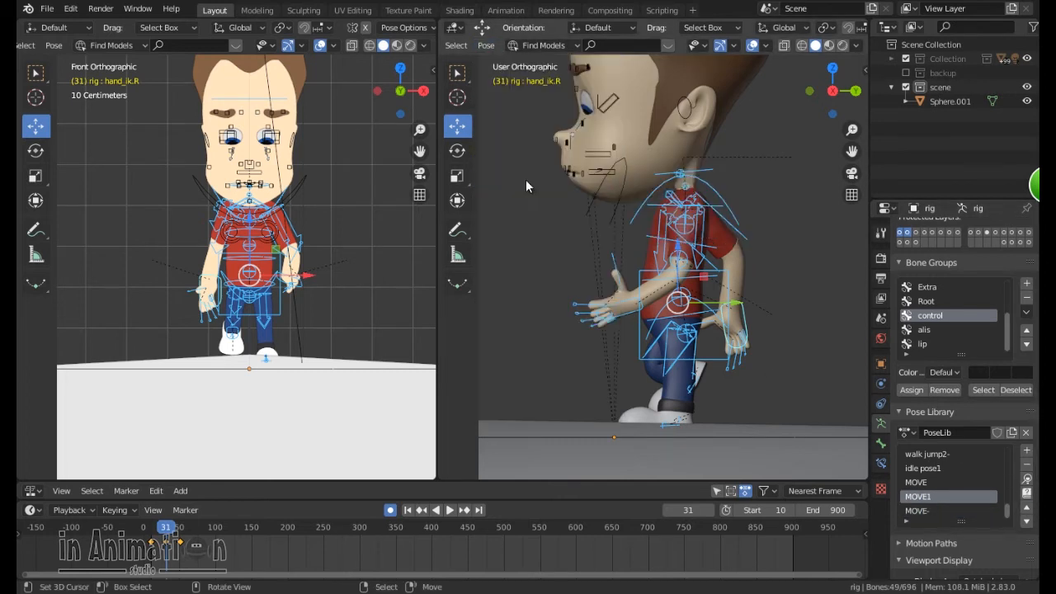
click(491, 46)
click(516, 195)
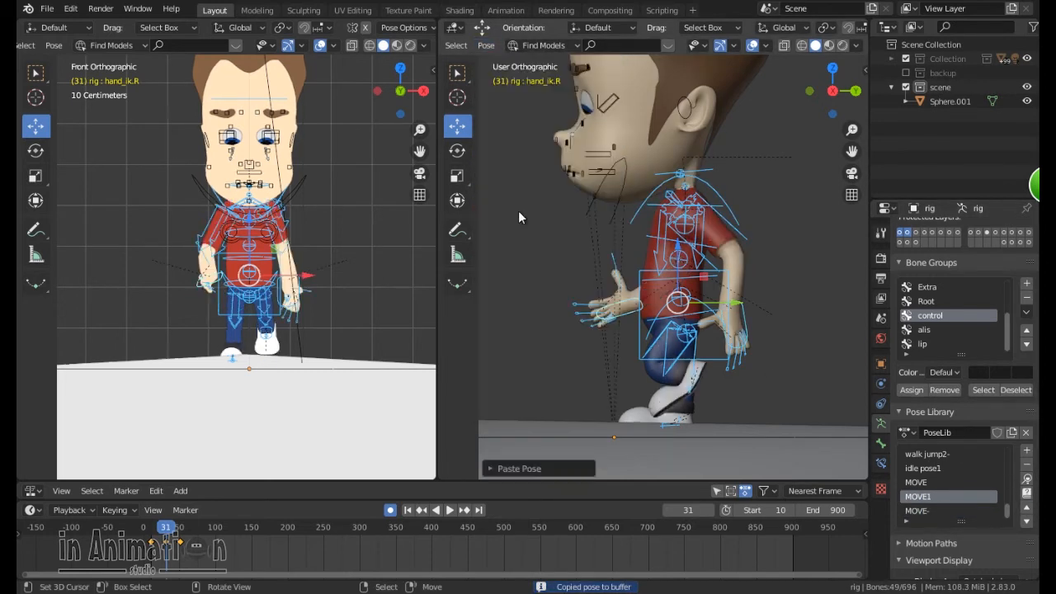
click(1027, 451)
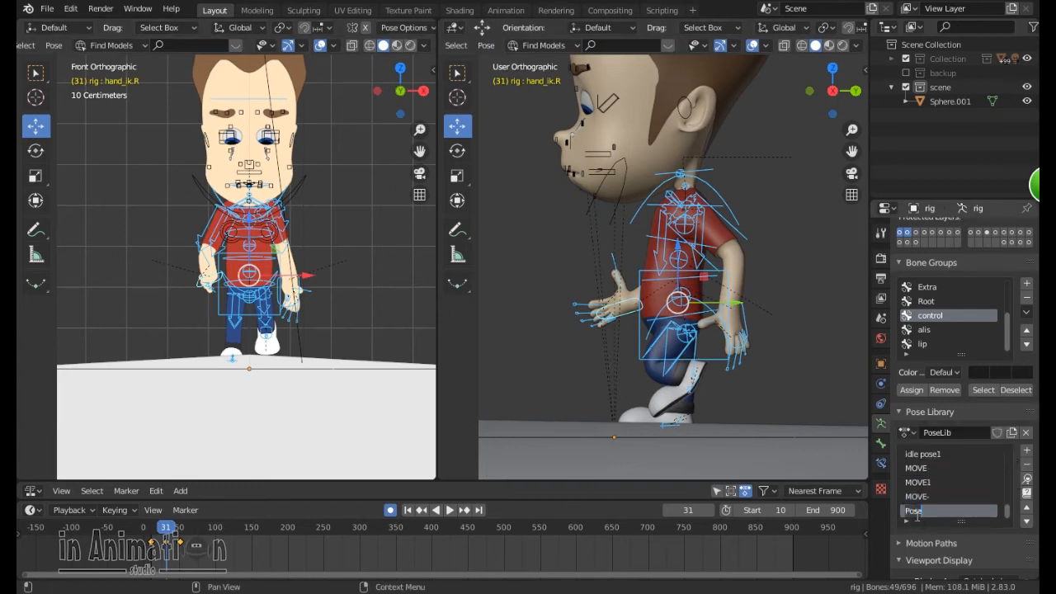
- With automatic keyframing on, apply the MOVE pose at frame 904 and shift its keyframe to frame 900
click(390, 510)
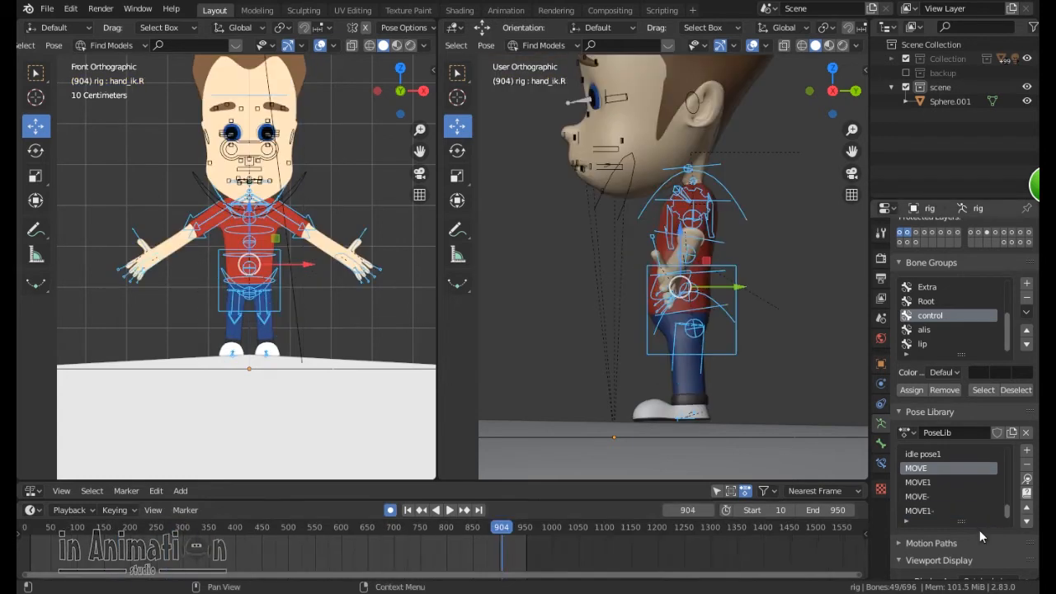
click(1027, 483)
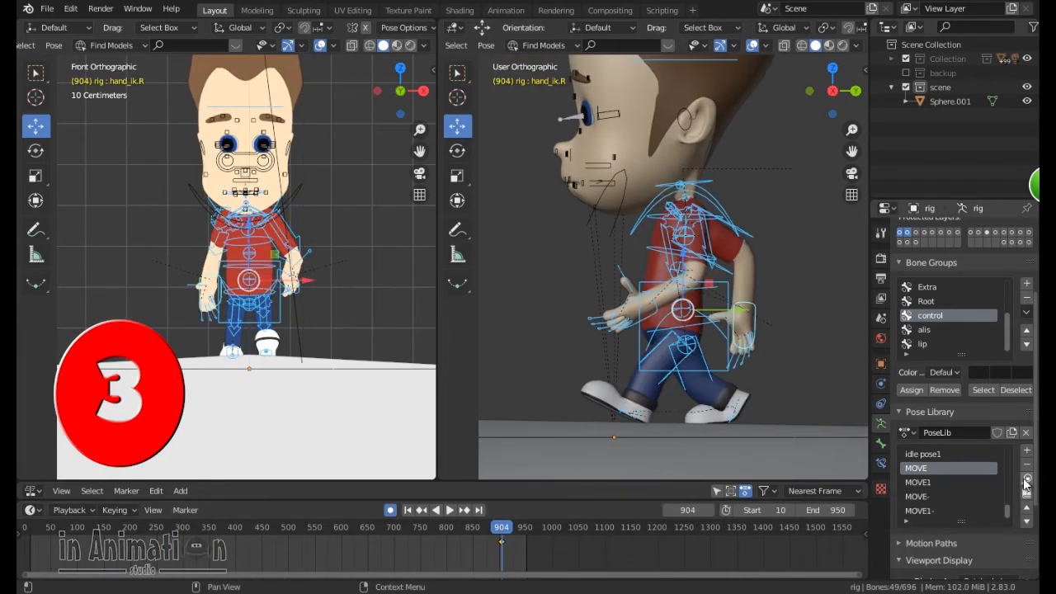
scroll(548, 542, up, 4)
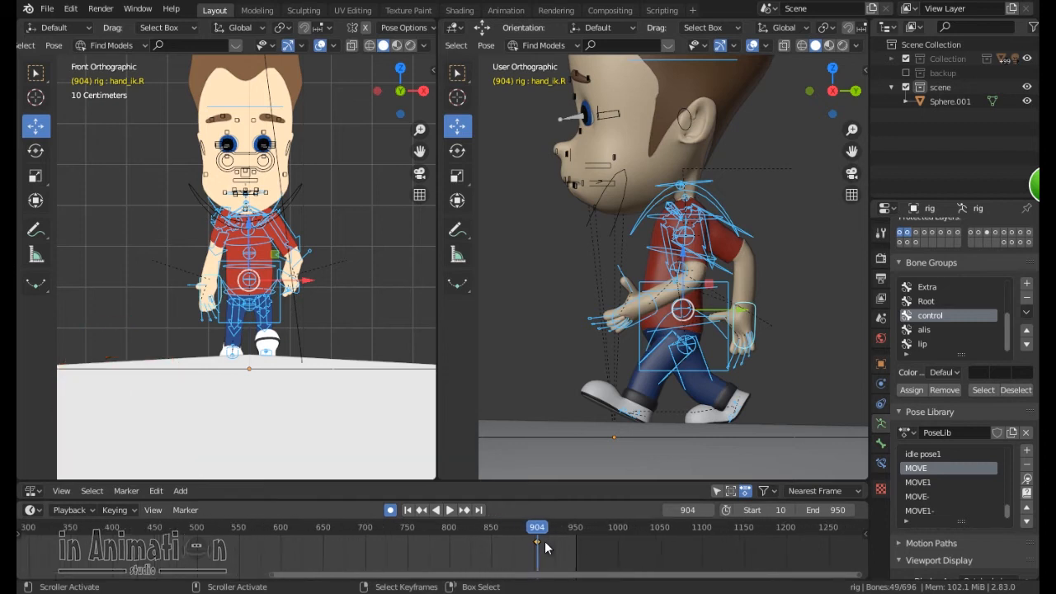
scroll(544, 541, up, 2)
scroll(557, 535, up, 3)
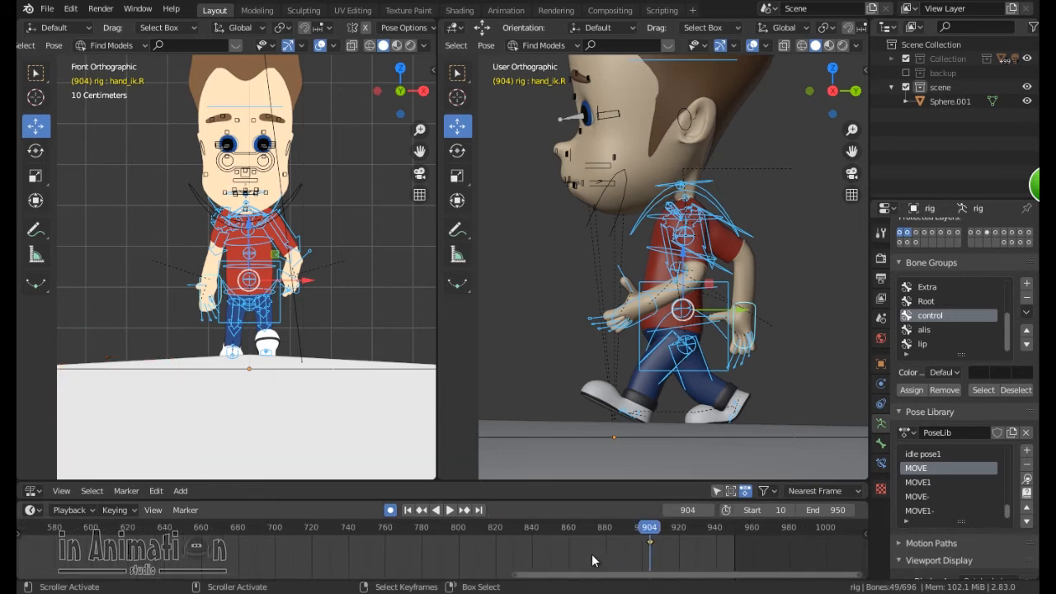
scroll(627, 557, up, 3)
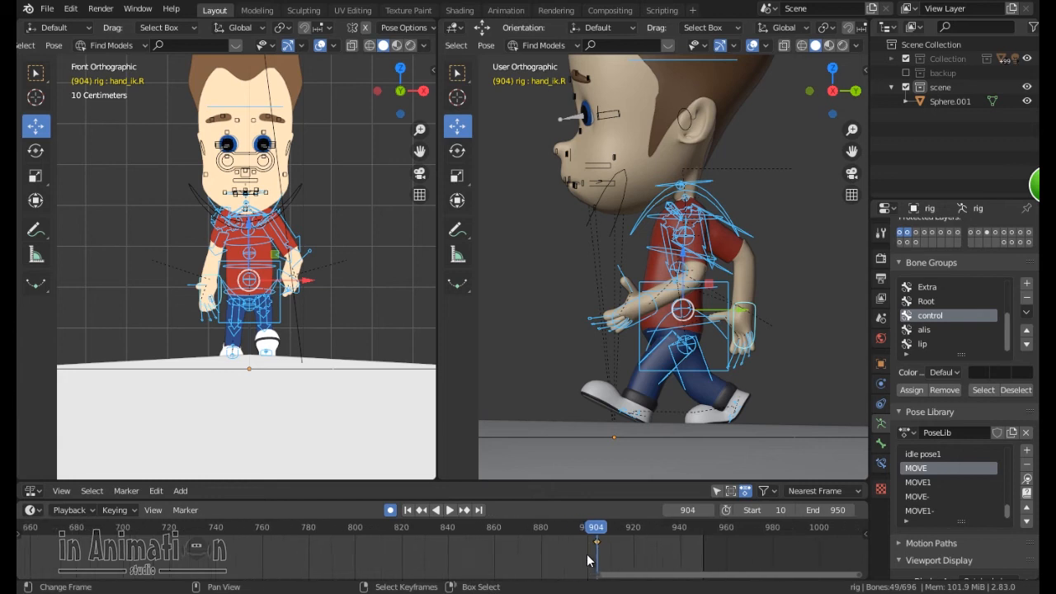
key(g)
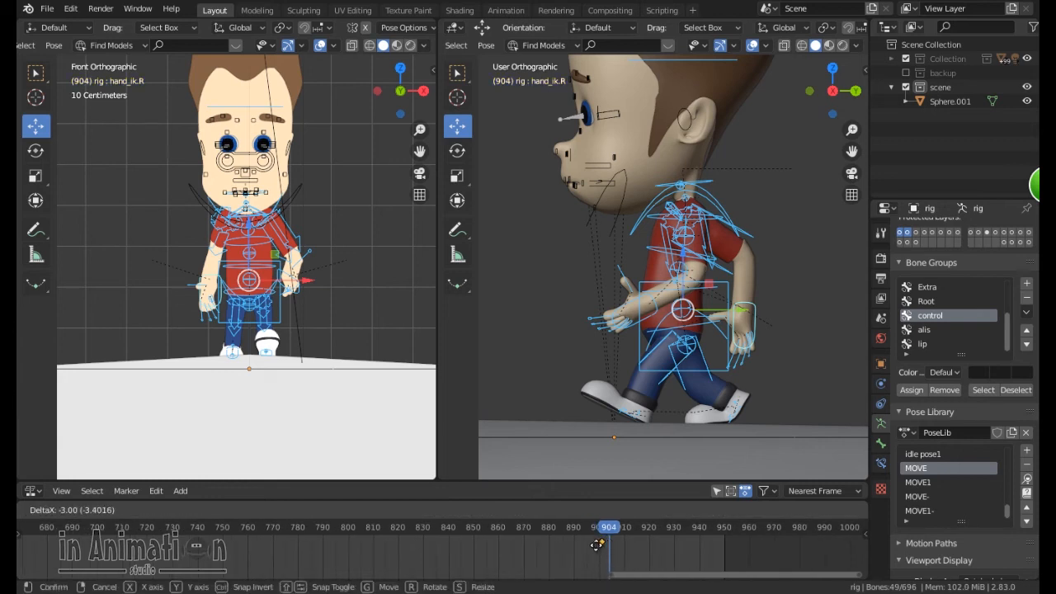
click(597, 544)
- Apply the MOVE1, MOVE- and MOVE1- poses at frames 910, 920 and 930 respectively
drag(622, 532, 624, 532)
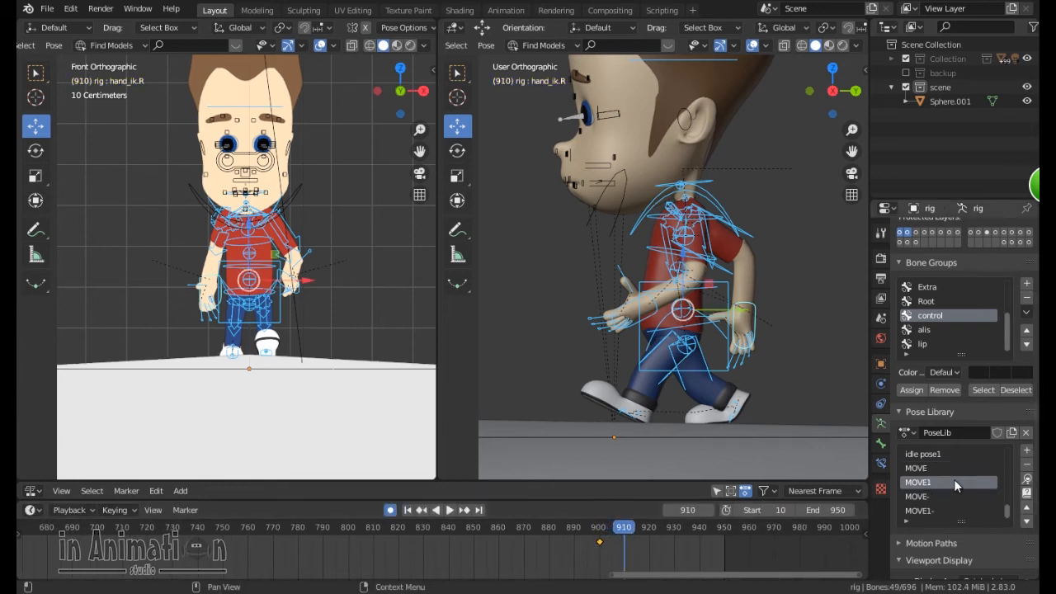
click(1027, 480)
click(945, 498)
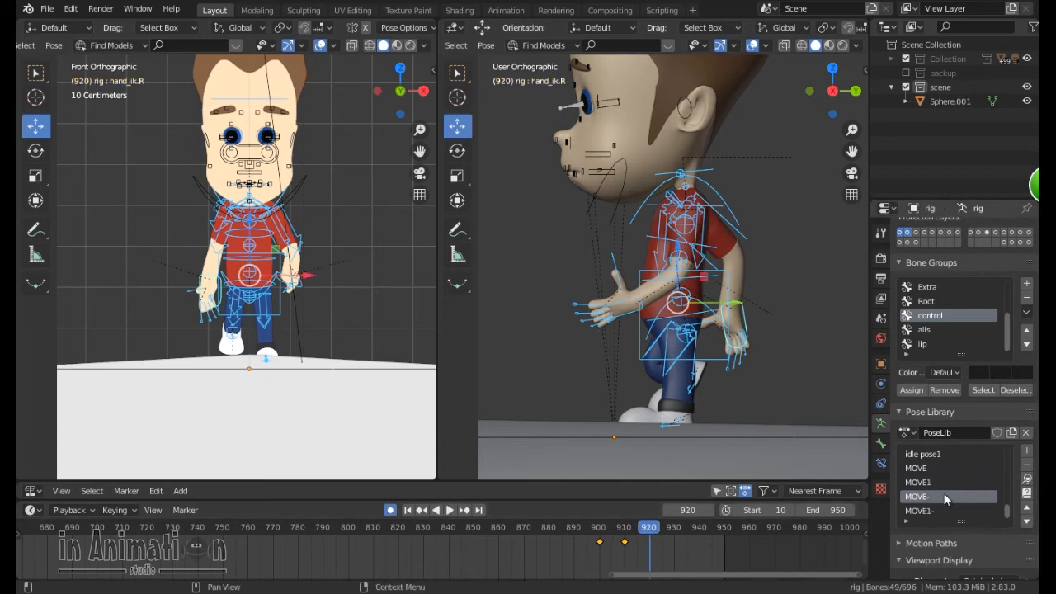
click(1027, 480)
click(676, 532)
click(919, 510)
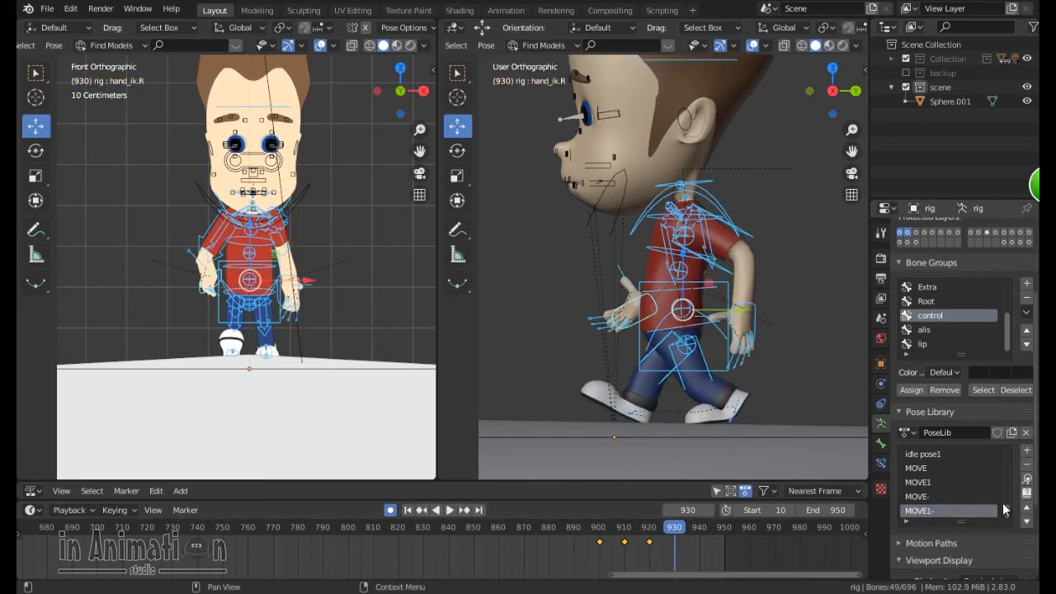
click(1027, 480)
- Preview the walk, close its cycle by applying the MOVE pose at frame 940, and return to frame 900
middle_drag(643, 412, 681, 424)
key(space)
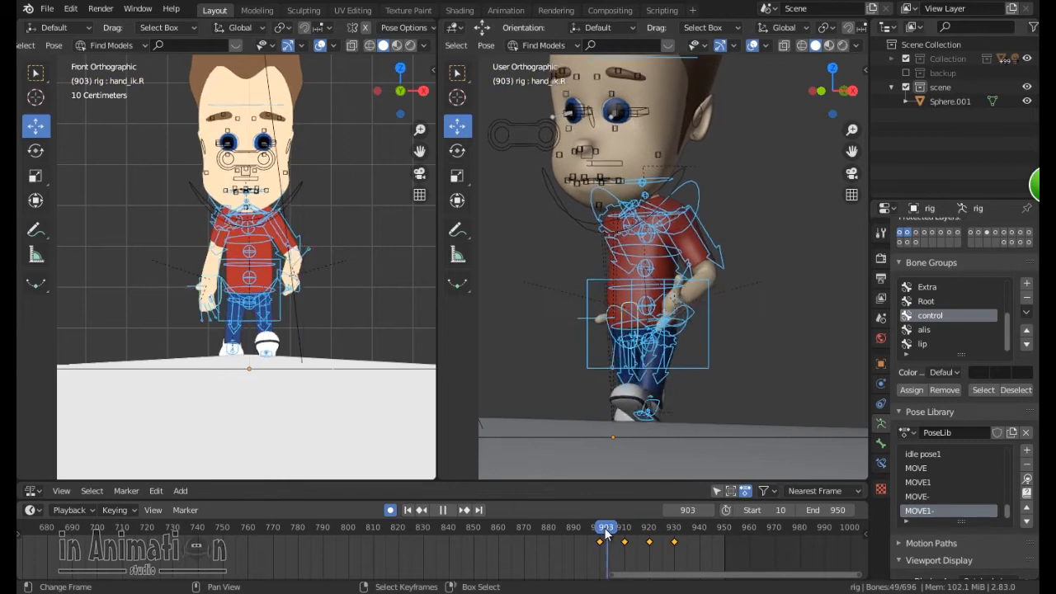
key(space)
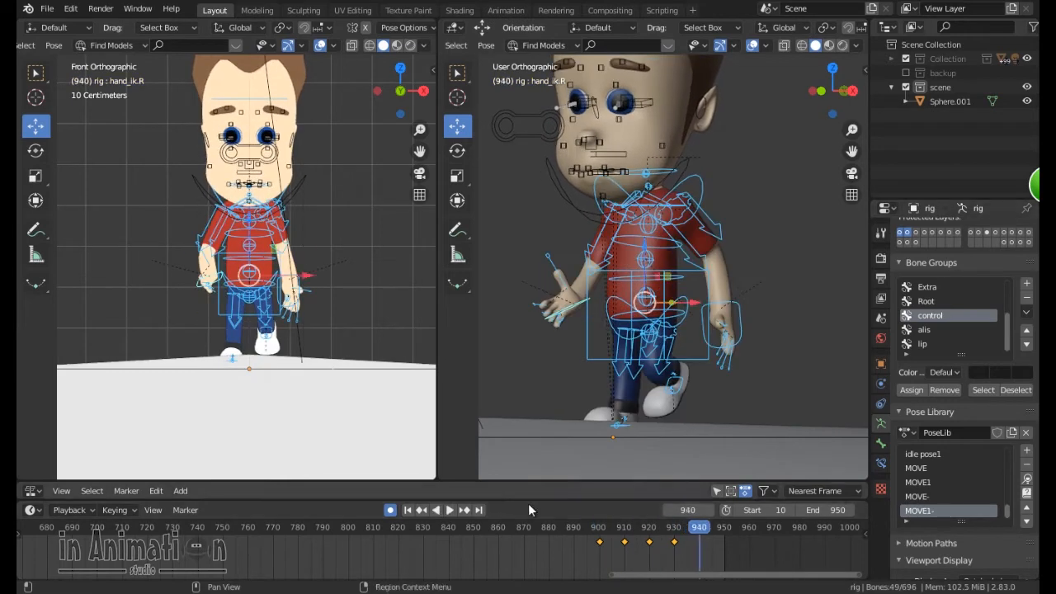
click(922, 468)
click(1027, 479)
mouse_move(598, 530)
mouse_down()
mouse_move(698, 554)
mouse_move(599, 544)
mouse_up()
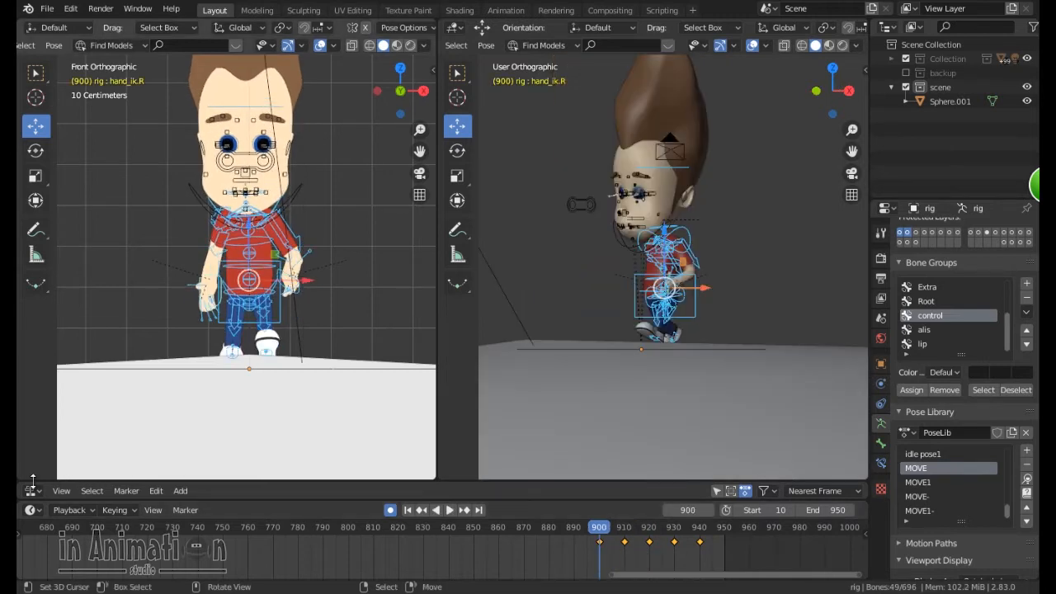
- Enlarge the nonlinear animation editor and push the walk action down as a strip on NlaTrack.006
drag(33, 483, 33, 328)
ctrl+scroll(674, 447, down, 6)
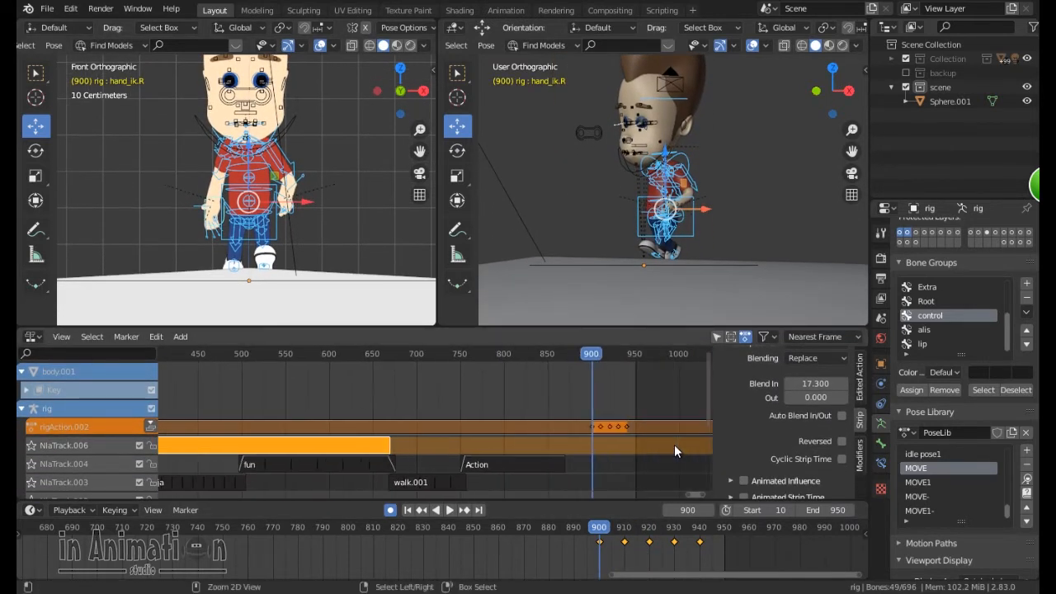
scroll(602, 446, up, 2)
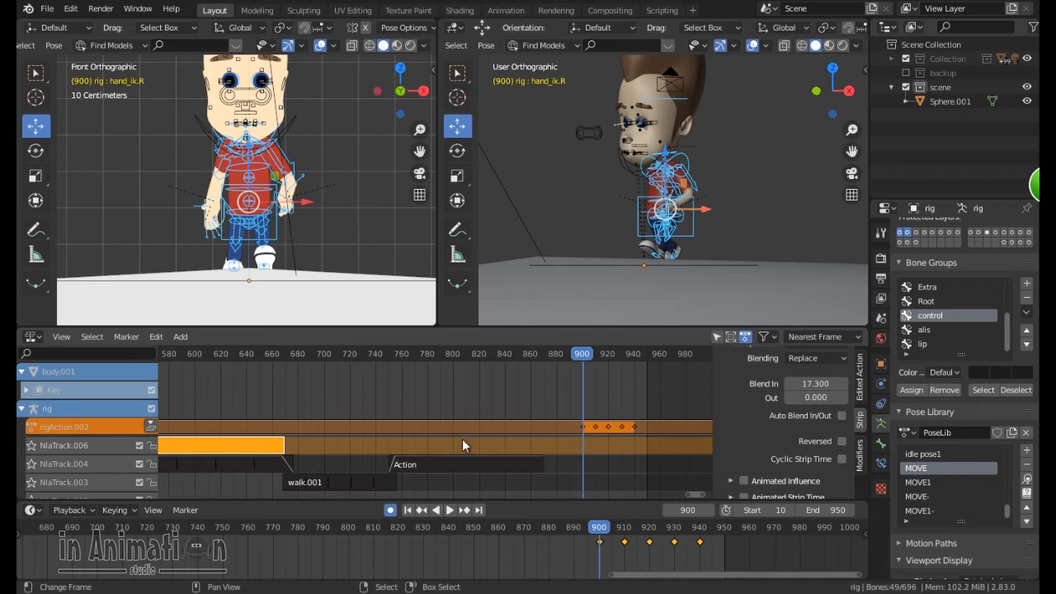
click(151, 427)
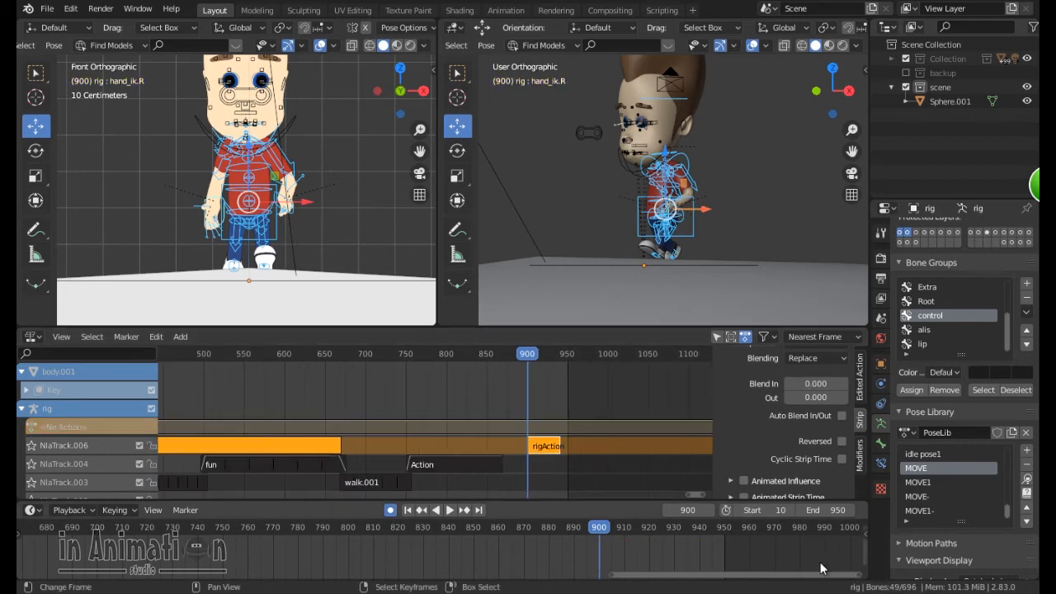
- Extend the scene's end frame to 1050 and rename the walk strip JALANJALAN
scroll(663, 445, up, 2)
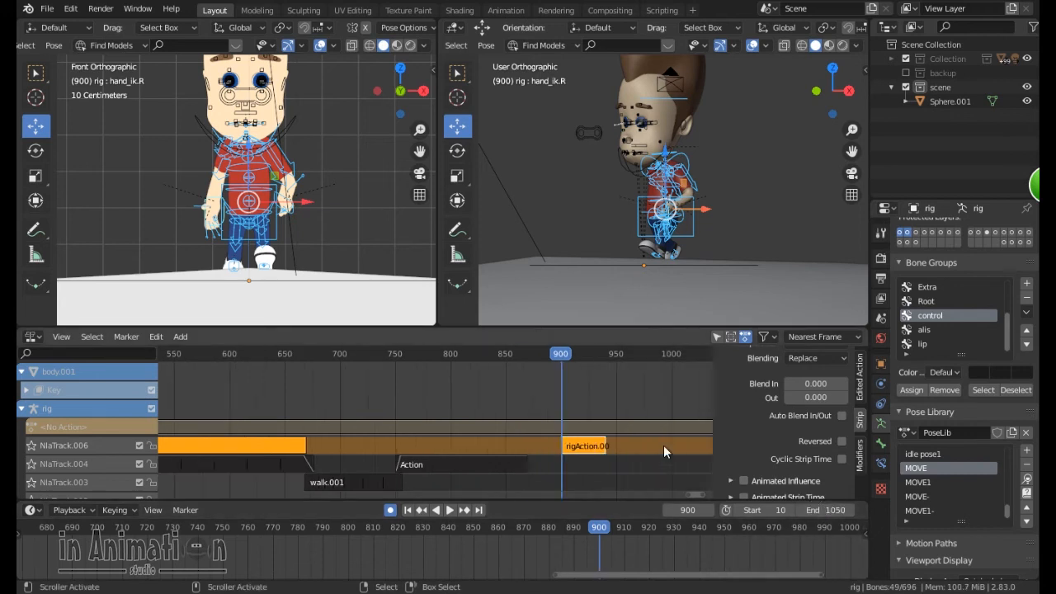
scroll(788, 385, up, 4)
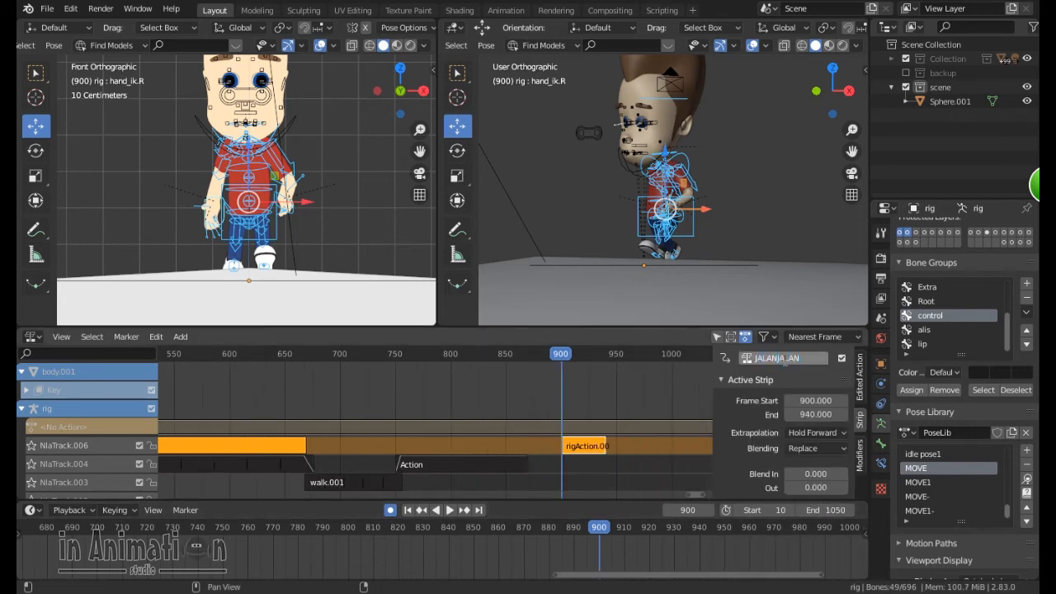
key(Return)
- Set the JALANJALAN strip's repeat count to 5
scroll(767, 405, down, 8)
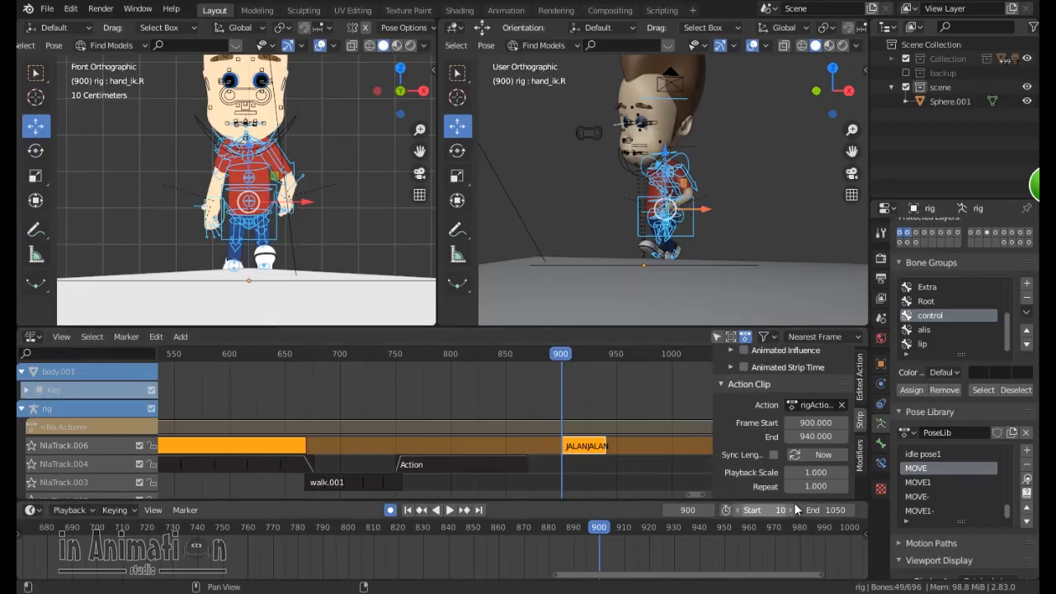
double_click(815, 486)
text(2.0)
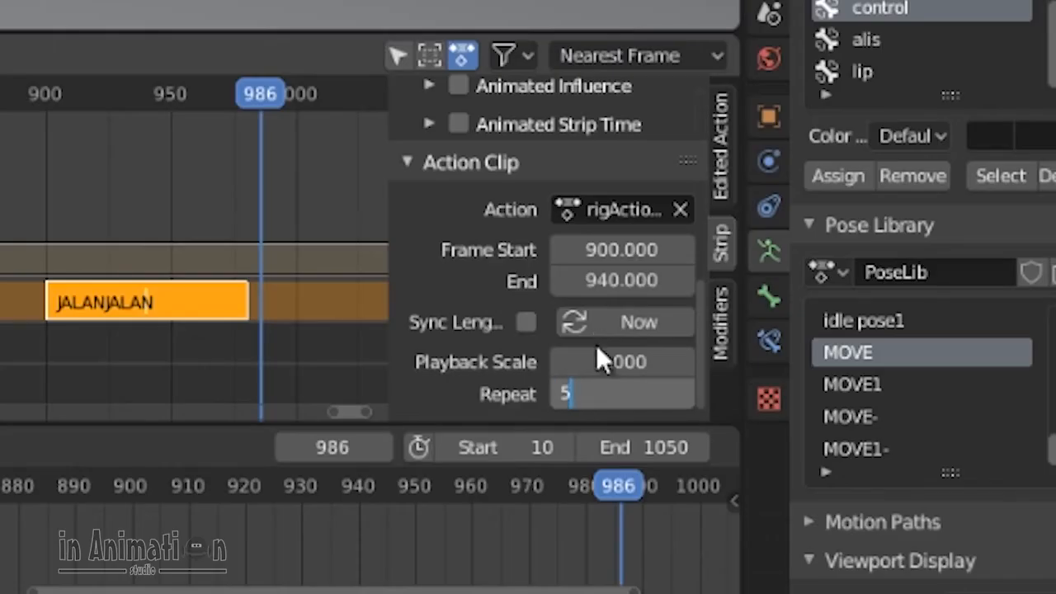
key(Return)
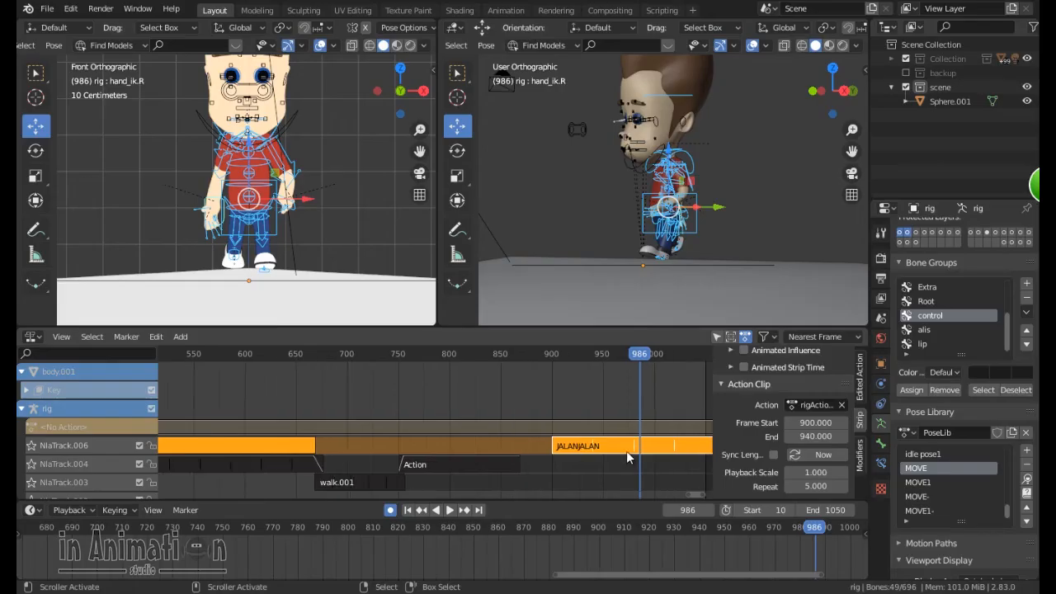
- Set the scene's end frame to 1200 and go to frame 908 near the strip's start
scroll(626, 450, down, 2)
click(807, 513)
text(120)
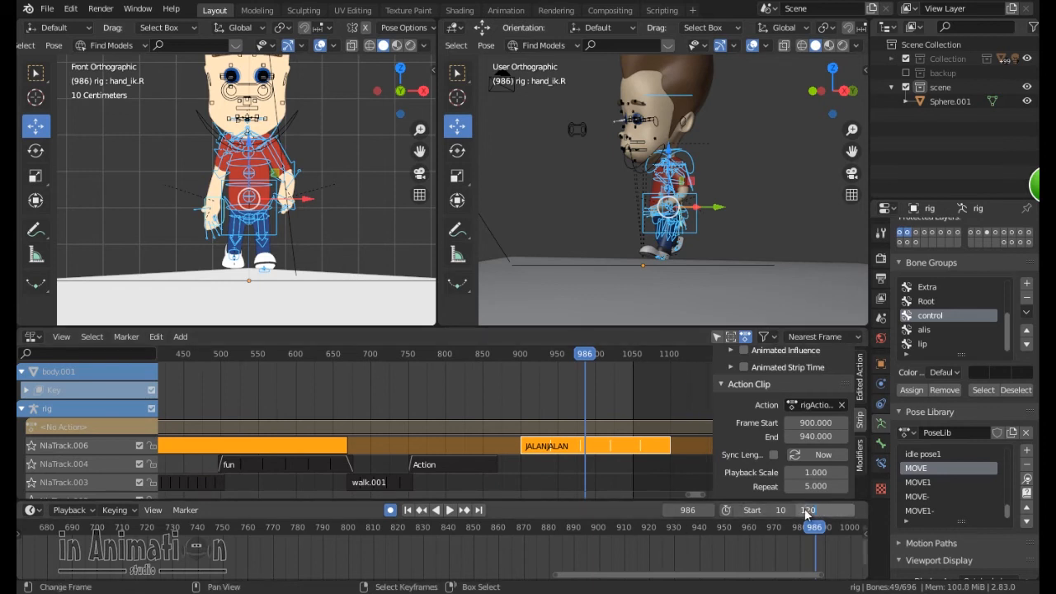
text(0)
key(Return)
middle_drag(700, 457, 615, 455)
mouse_move(443, 356)
mouse_down()
mouse_move(523, 368)
mouse_move(440, 372)
mouse_up()
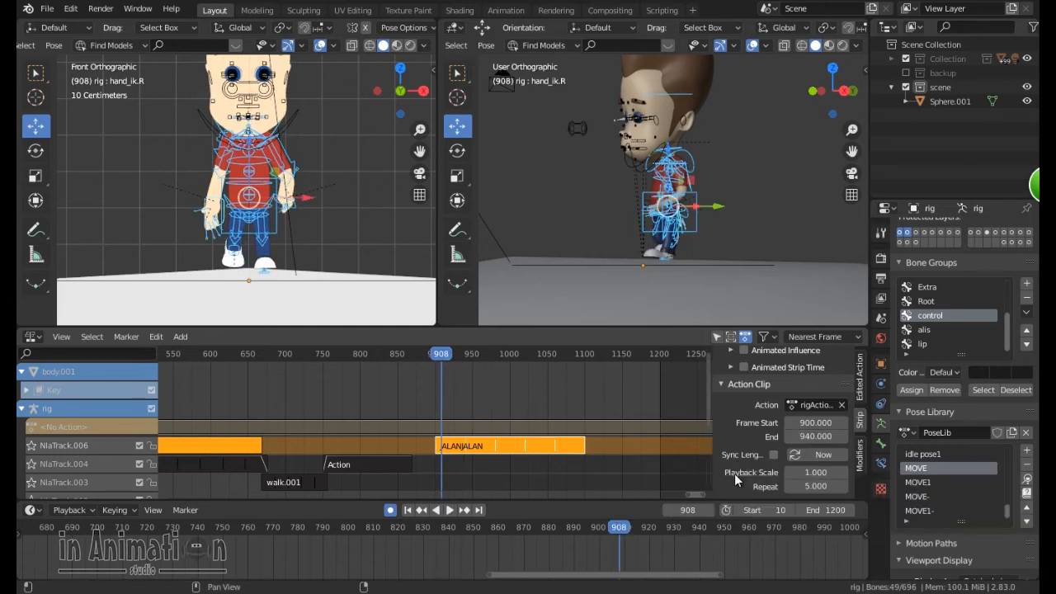
- Set the JALANJALAN strip's playback scale to 0.3 and play back the repeated walk from around its start
mouse_move(819, 473)
mouse_down()
mouse_move(799, 473)
mouse_move(815, 474)
mouse_up()
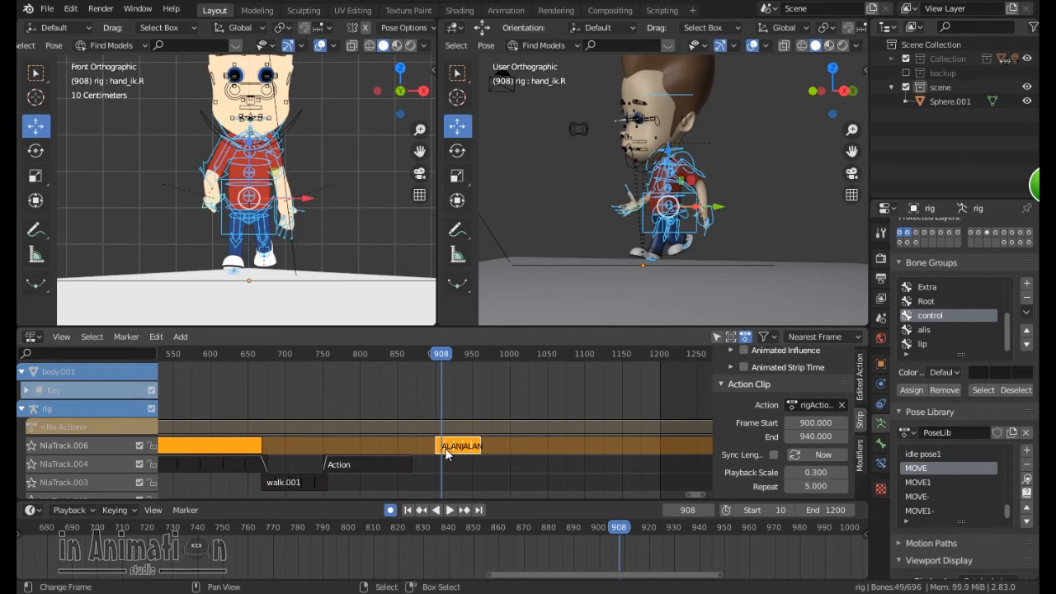
scroll(446, 454, up, 4)
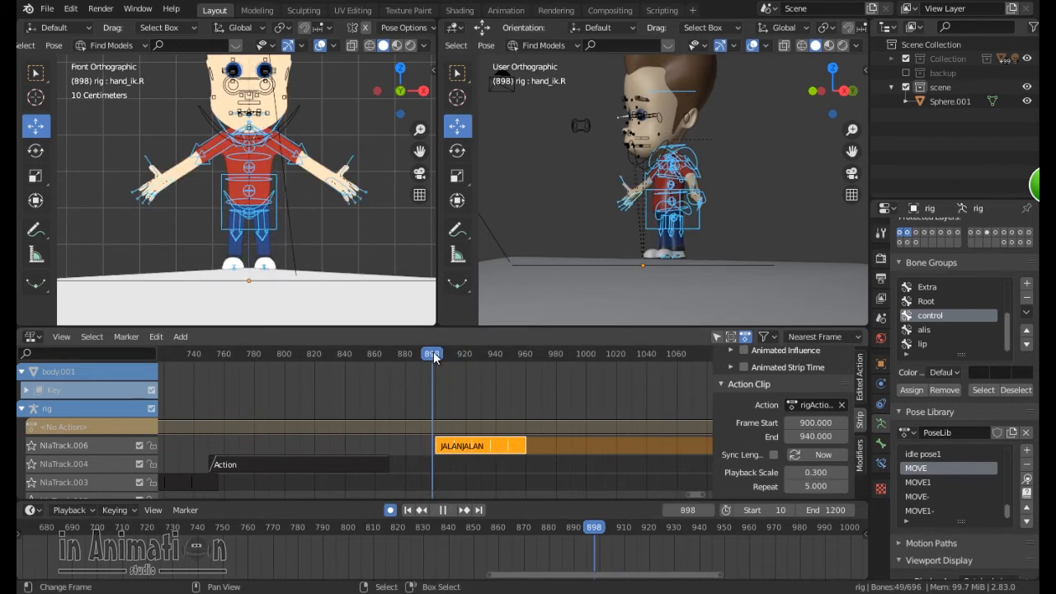
click(449, 509)
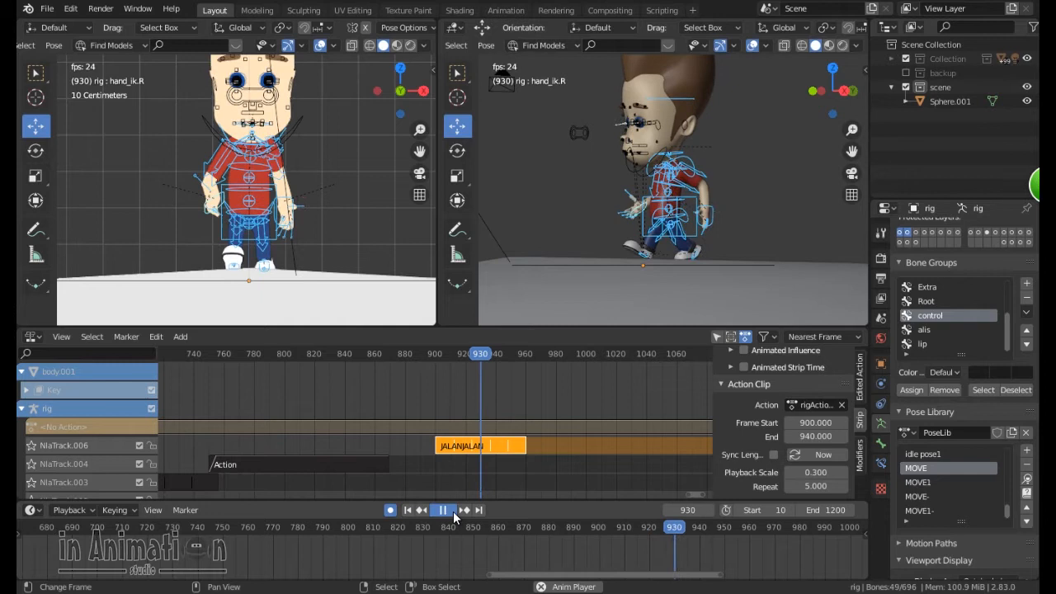
key(space)
click(444, 355)
key(space)
key(space)
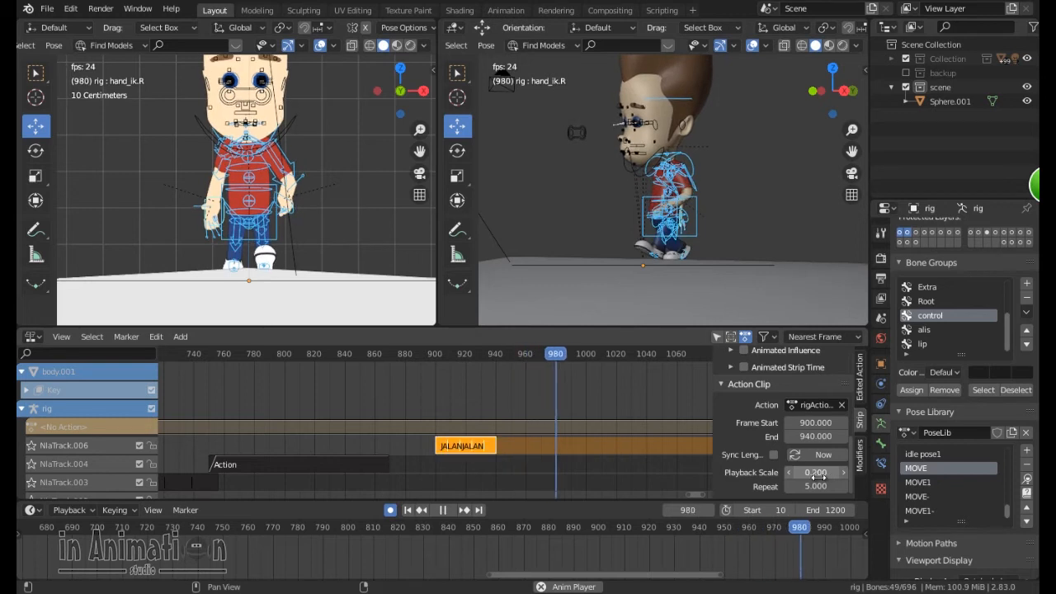
- Set the JALANJALAN strip's playback scale to 0.6 and play back the walk from frame 909
key(Escape)
drag(817, 474, 827, 472)
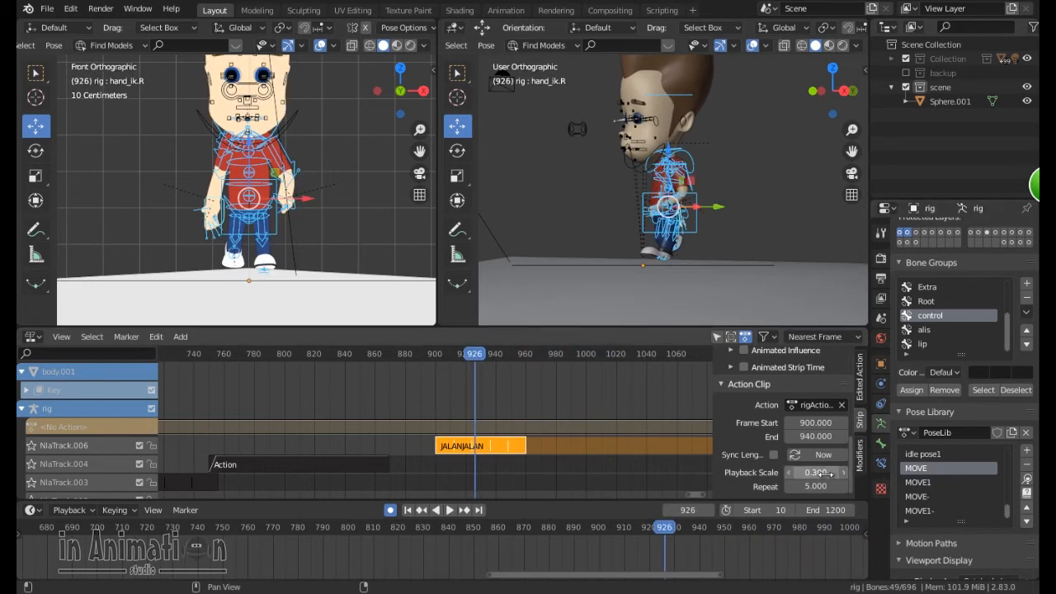
click(843, 475)
click(843, 475)
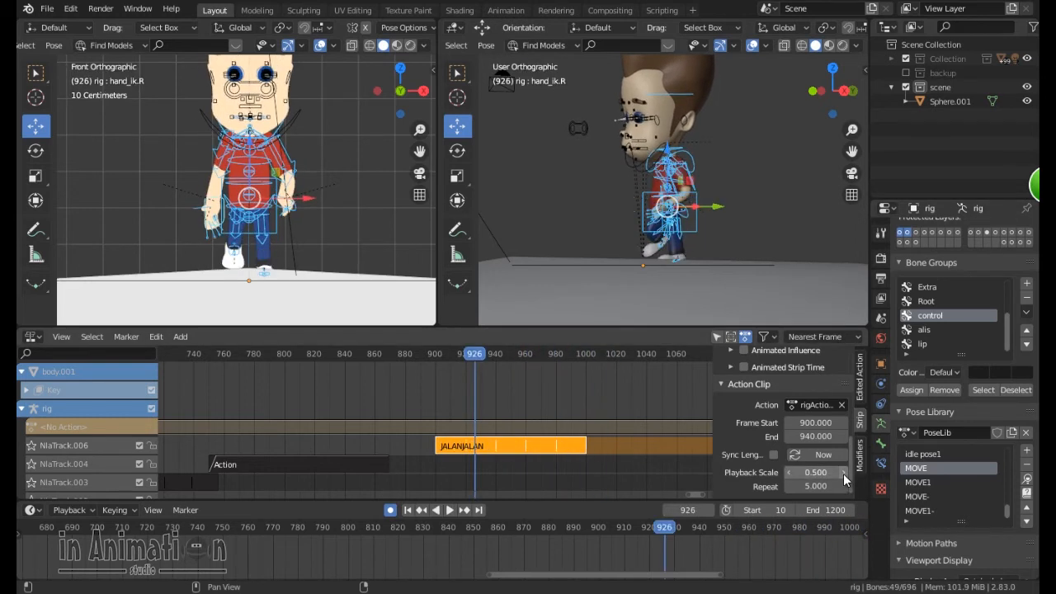
click(843, 475)
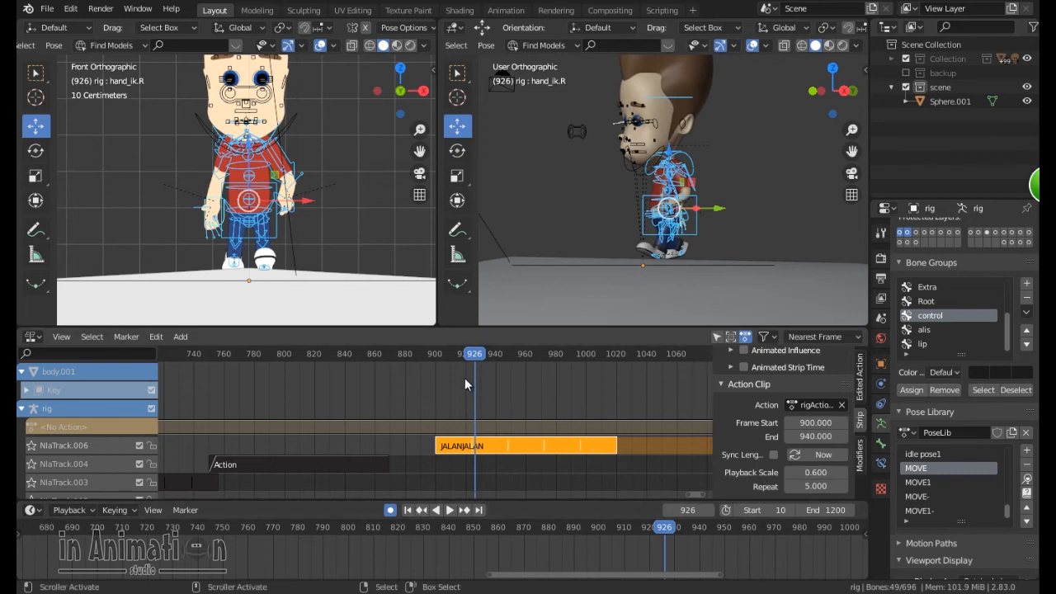
click(449, 356)
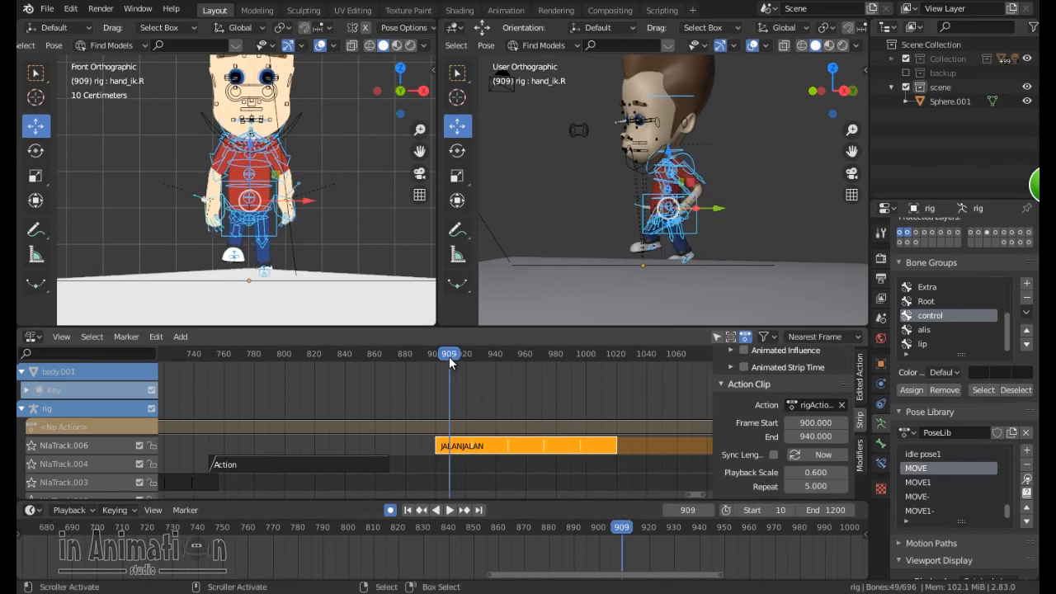
click(450, 511)
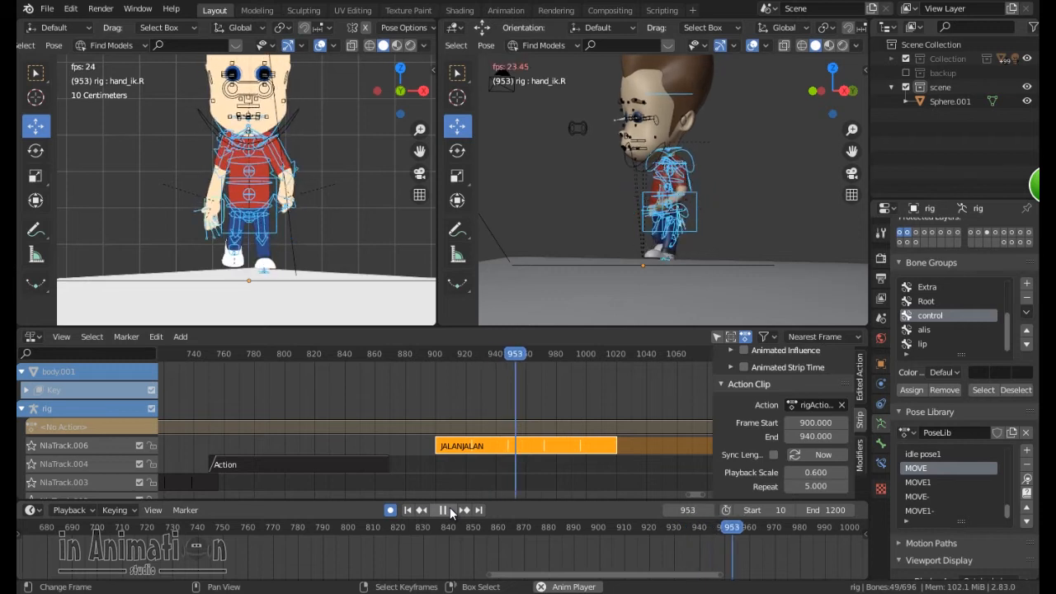
click(450, 510)
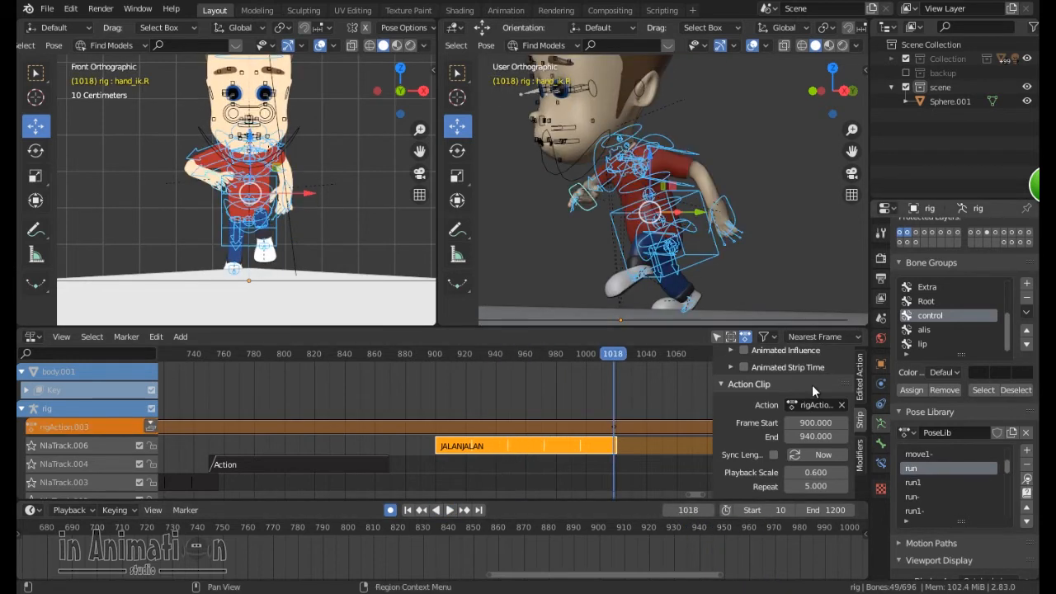
- Key the library poses run1 at frame 1030, run- at 1040, run1- at 1051 and run at 1060
drag(615, 353, 631, 353)
click(936, 481)
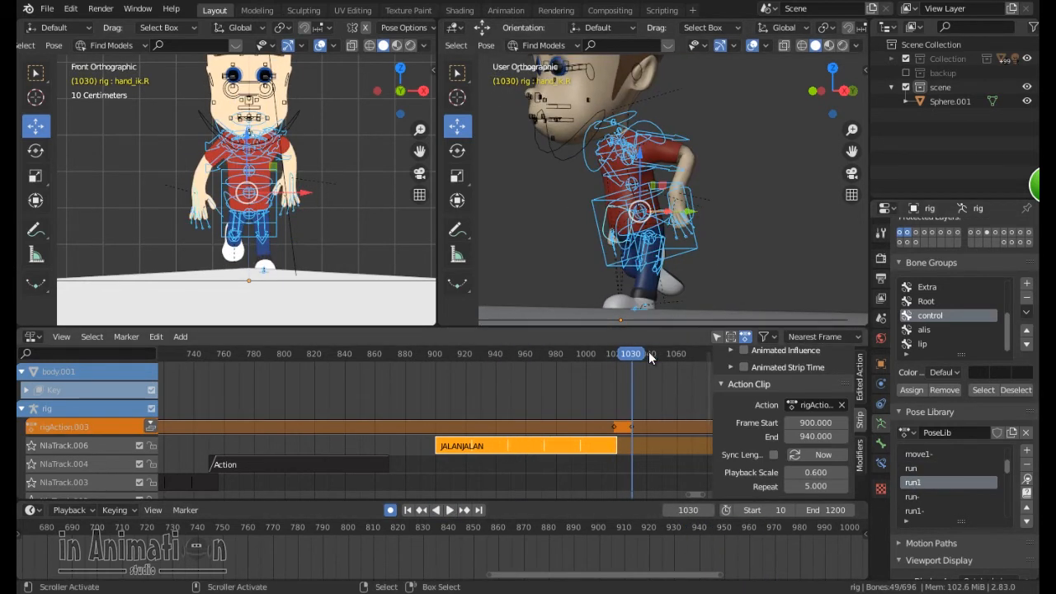
click(650, 357)
click(929, 497)
click(661, 360)
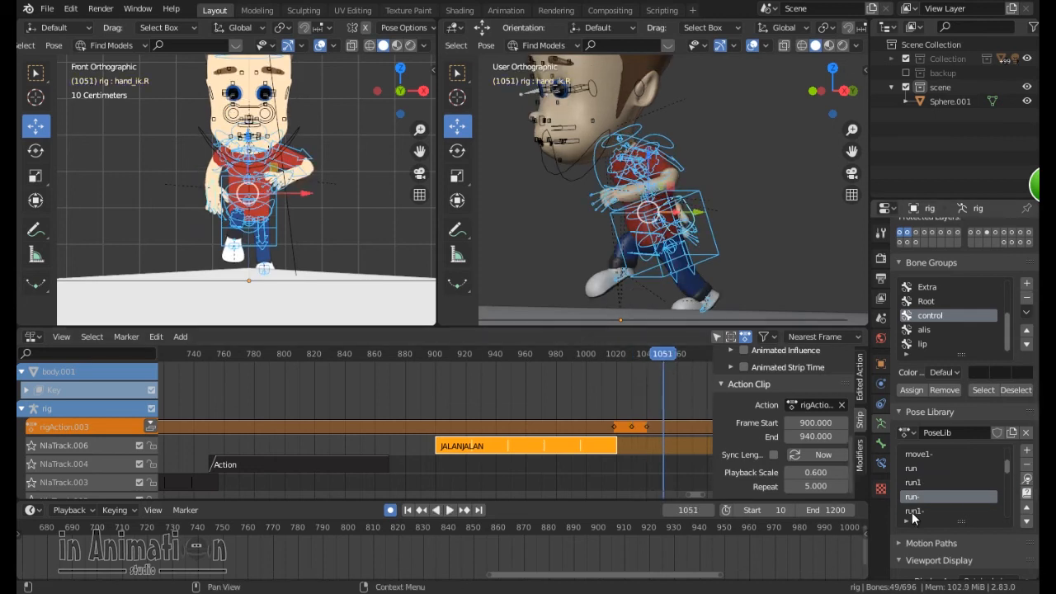
click(913, 510)
click(675, 353)
click(910, 454)
mouse_move(673, 377)
mouse_down()
mouse_move(626, 366)
mouse_move(670, 376)
mouse_up()
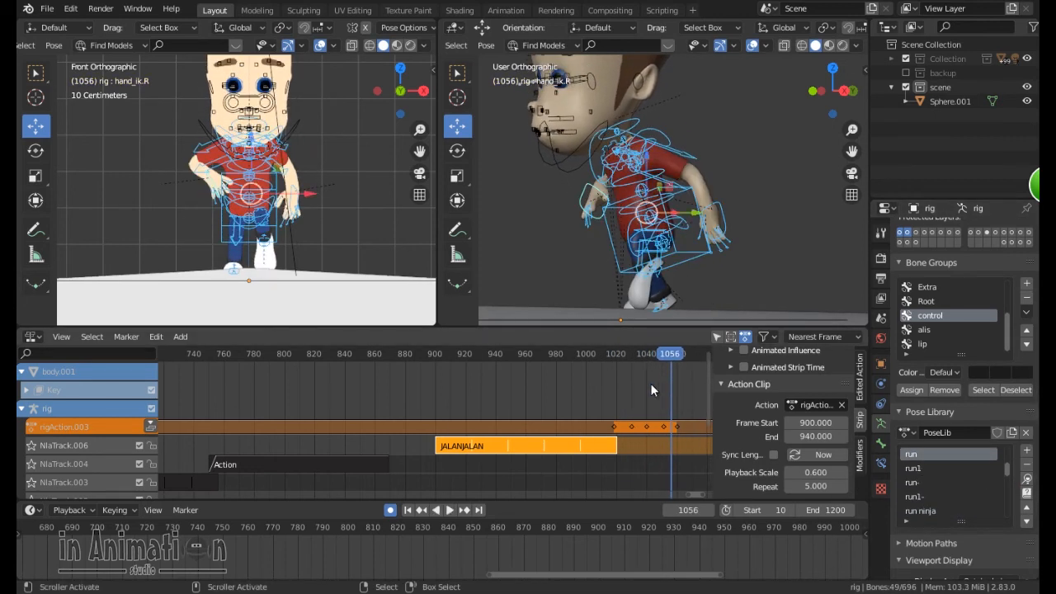
- Push the run action down into an NLA strip named LARIII and play back the animation
click(151, 425)
scroll(742, 415, up, 5)
click(792, 357)
text(LARIII)
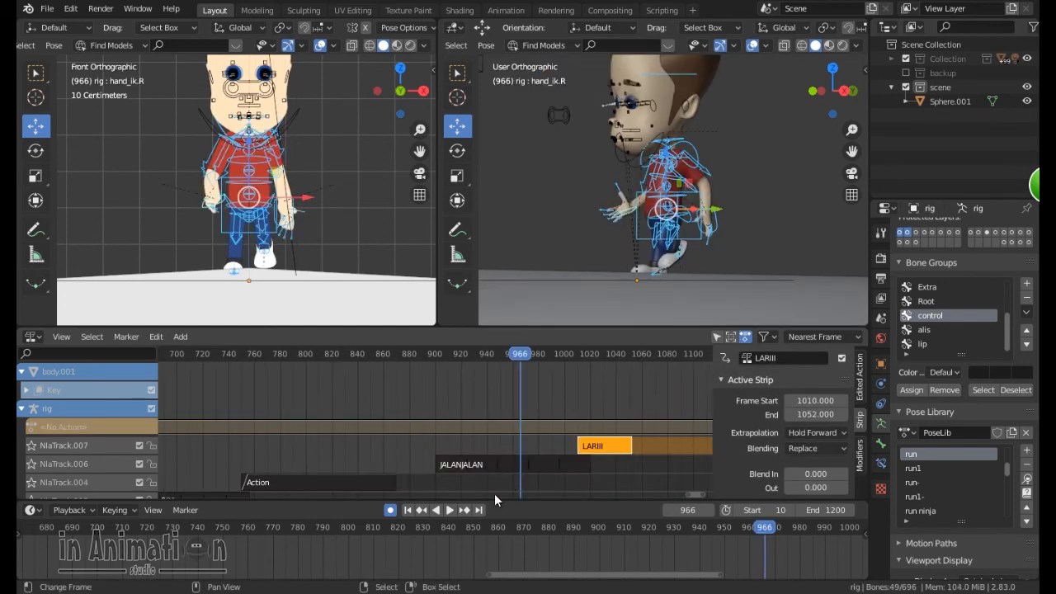
click(450, 510)
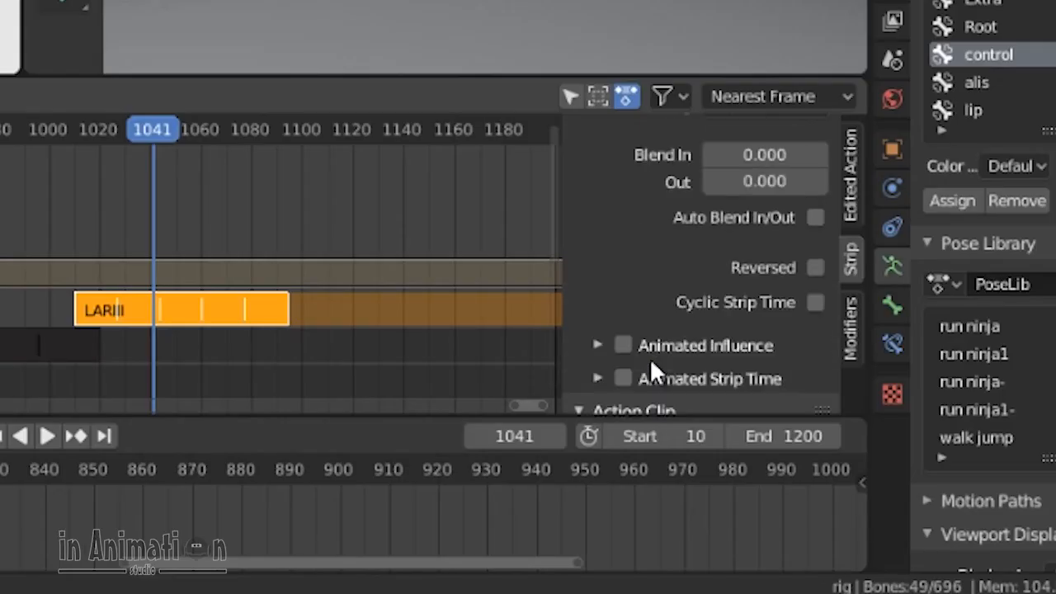
- Set the LARIII strip's blend-in to 3.6 frames
scroll(757, 473, up, 5)
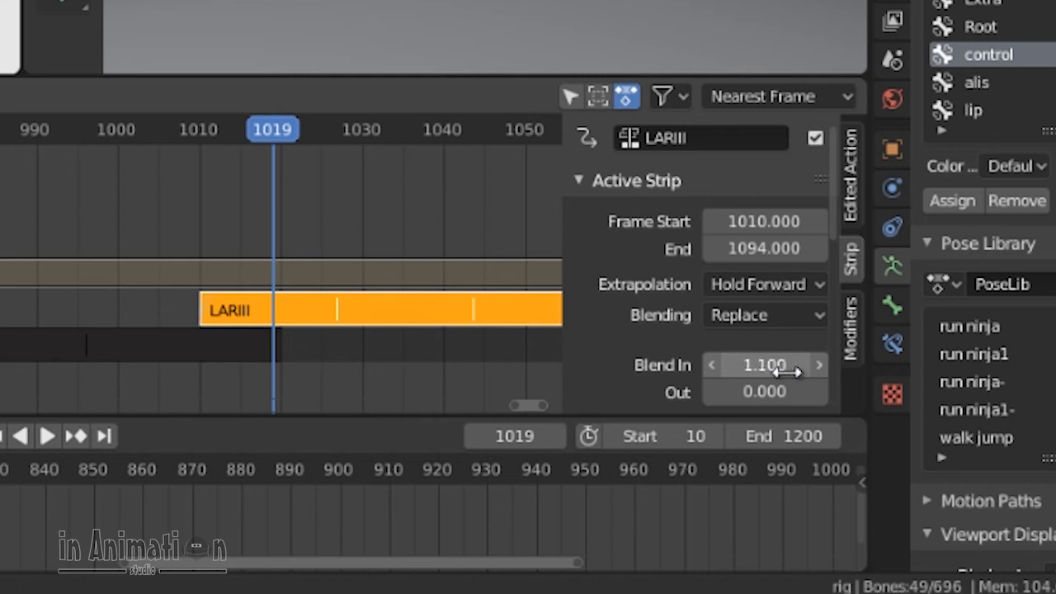
drag(815, 372, 833, 373)
ctrl+scroll(597, 451, left, 3)
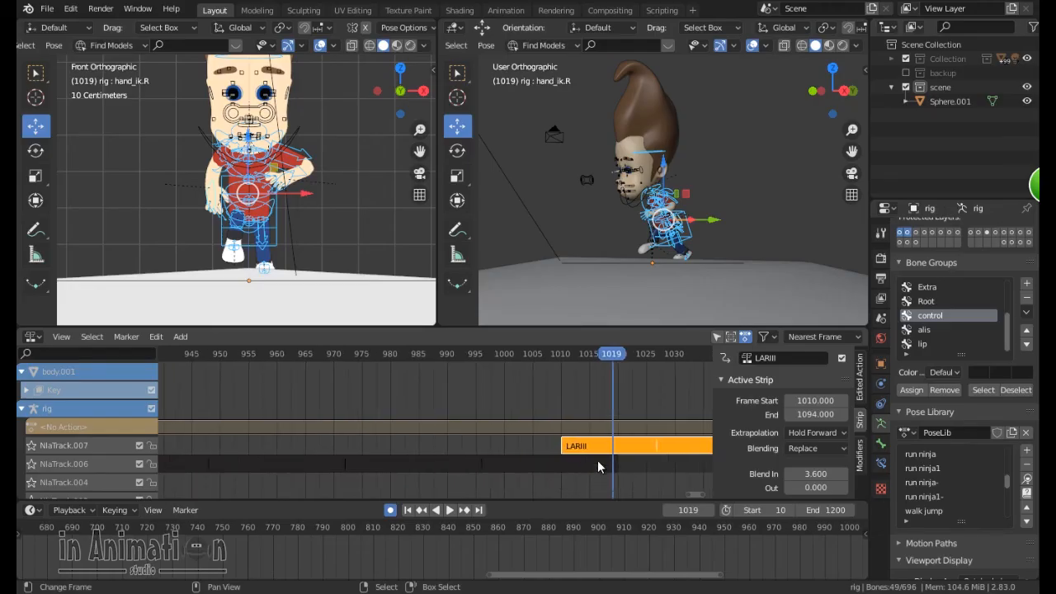
ctrl+scroll(594, 451, right, 3)
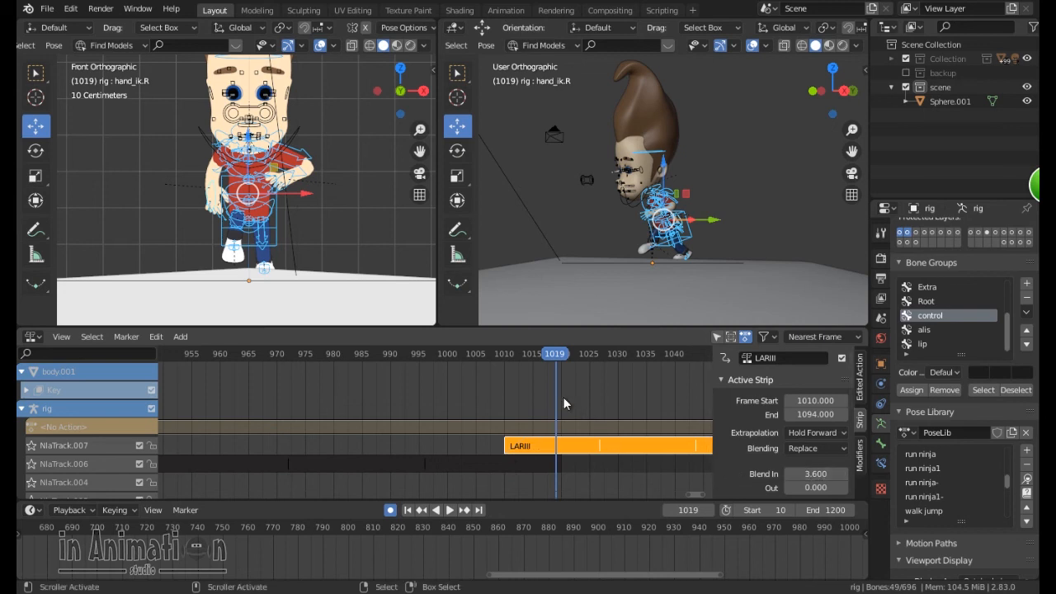
- Play back the transition from the walk strip into the run strip, starting at frame 987 and again from just before the overlap
drag(547, 360, 470, 362)
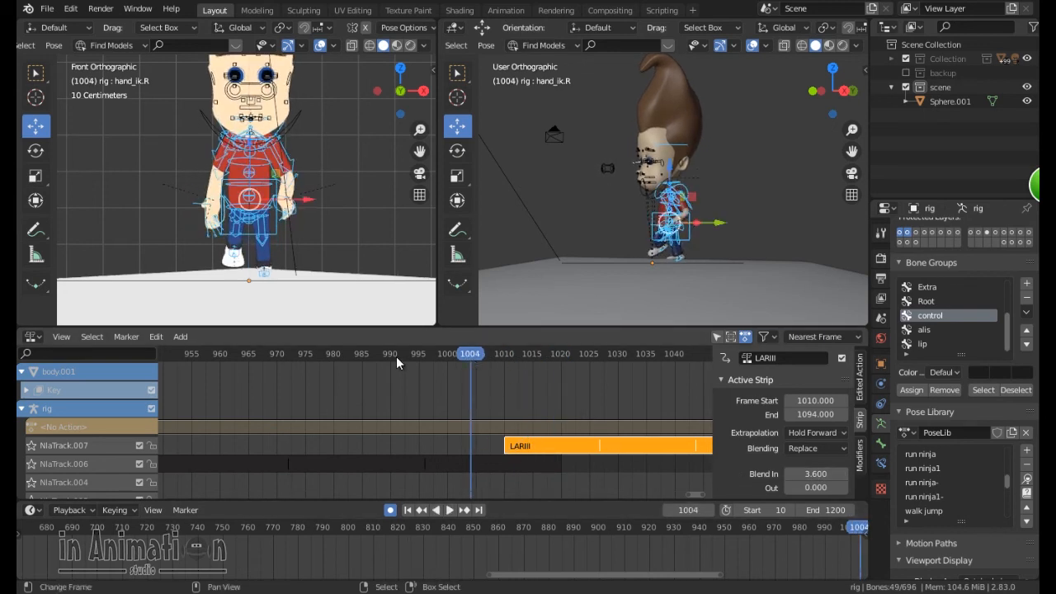
scroll(535, 467, down, 3)
click(419, 510)
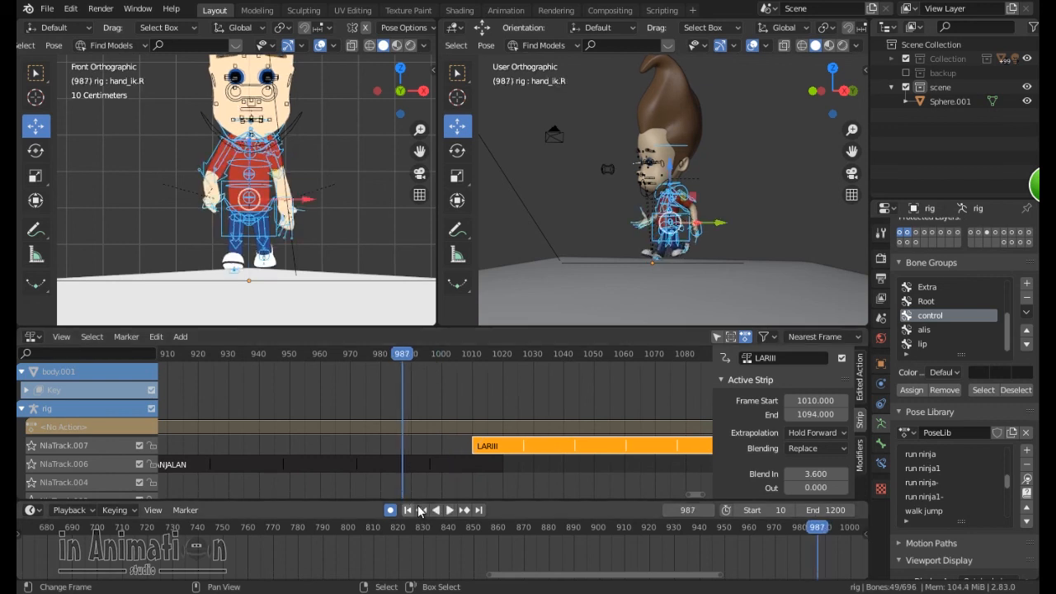
click(450, 511)
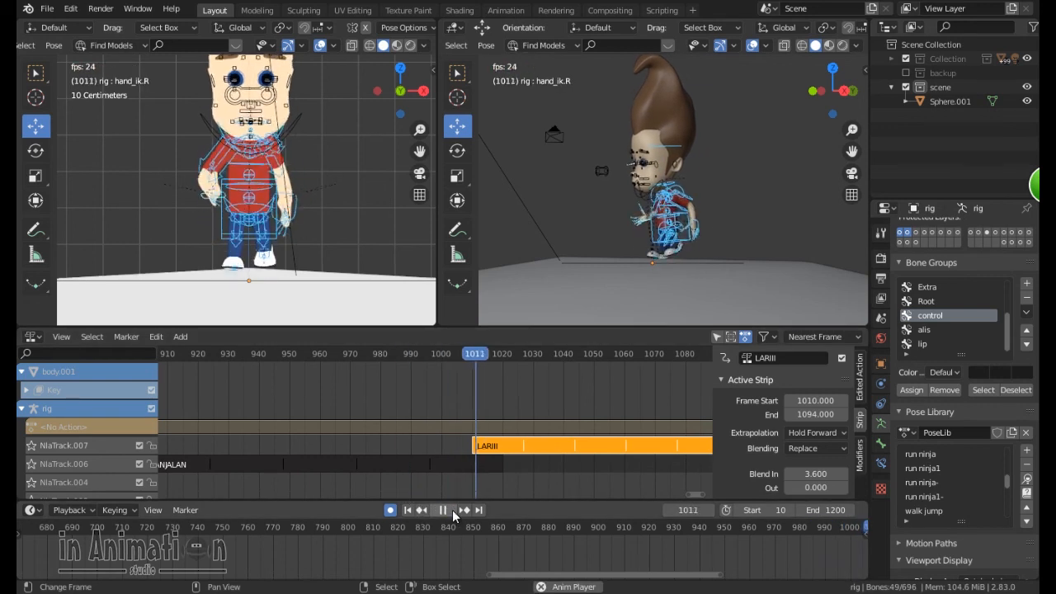
click(449, 510)
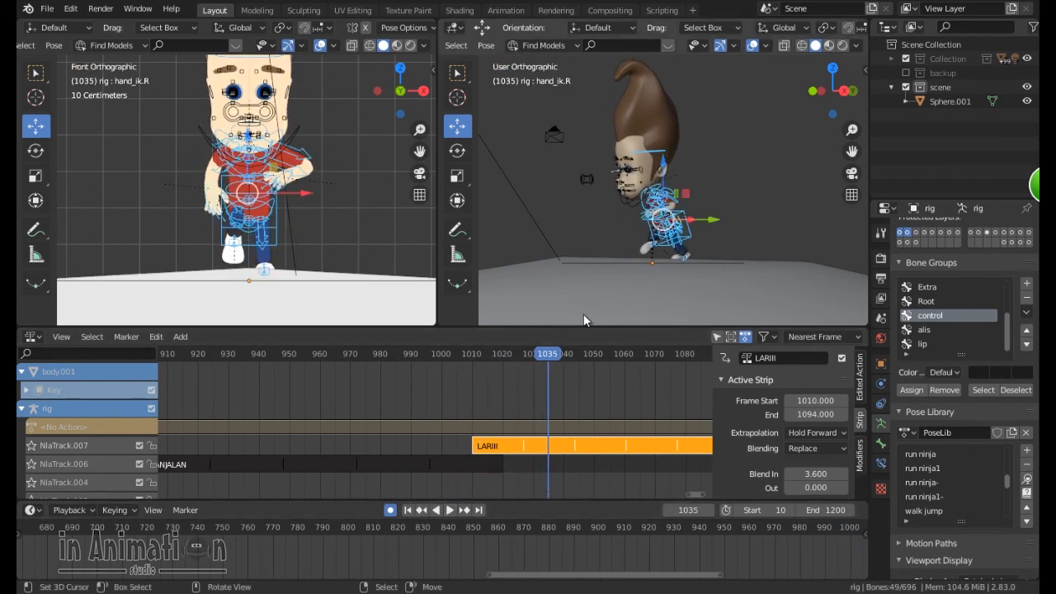
scroll(608, 404, down, 4)
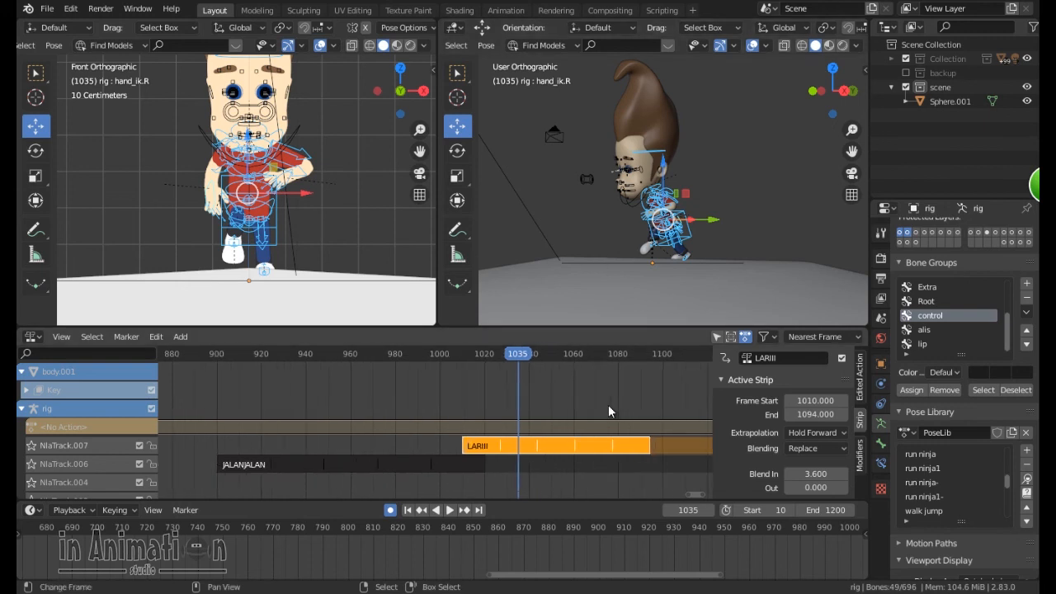
click(435, 358)
click(450, 510)
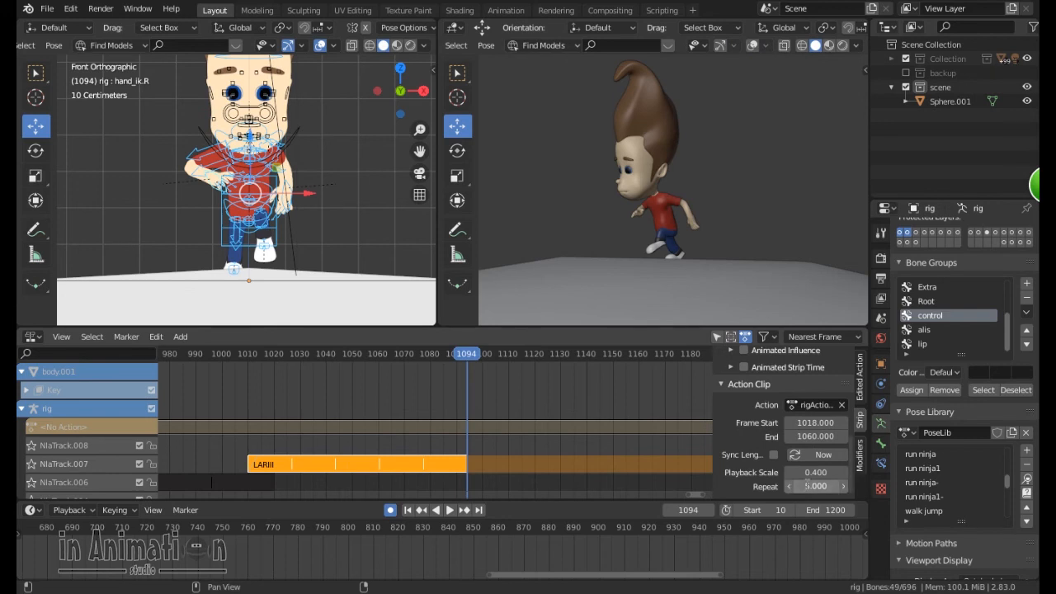
- Set the LARIII strip's repeat count to 1 and, in tweak mode, extend its action clip's end frame to 1071.3
key(Return)
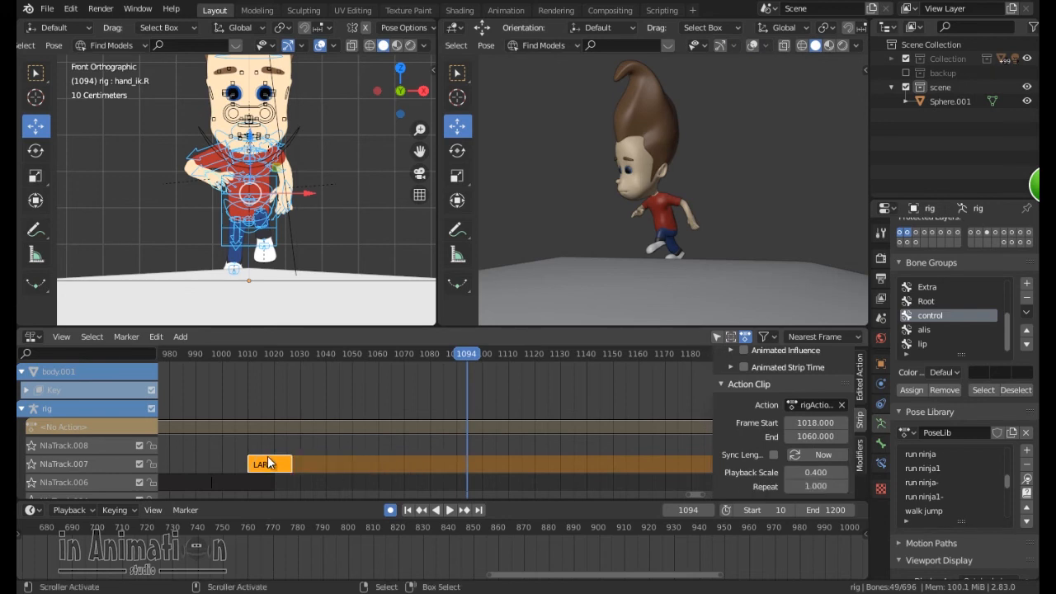
key(Tab)
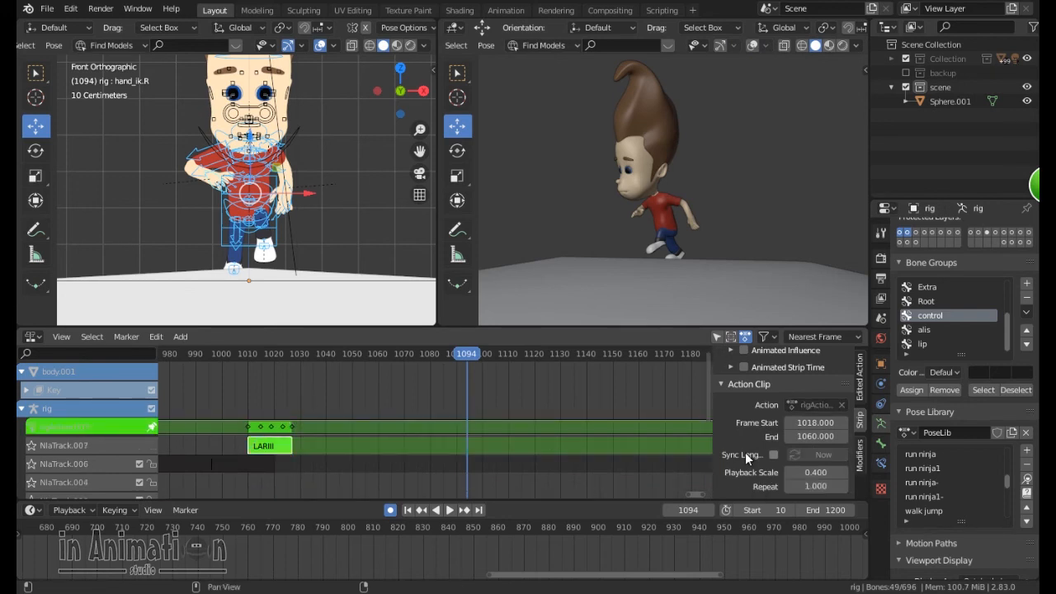
drag(824, 441, 886, 446)
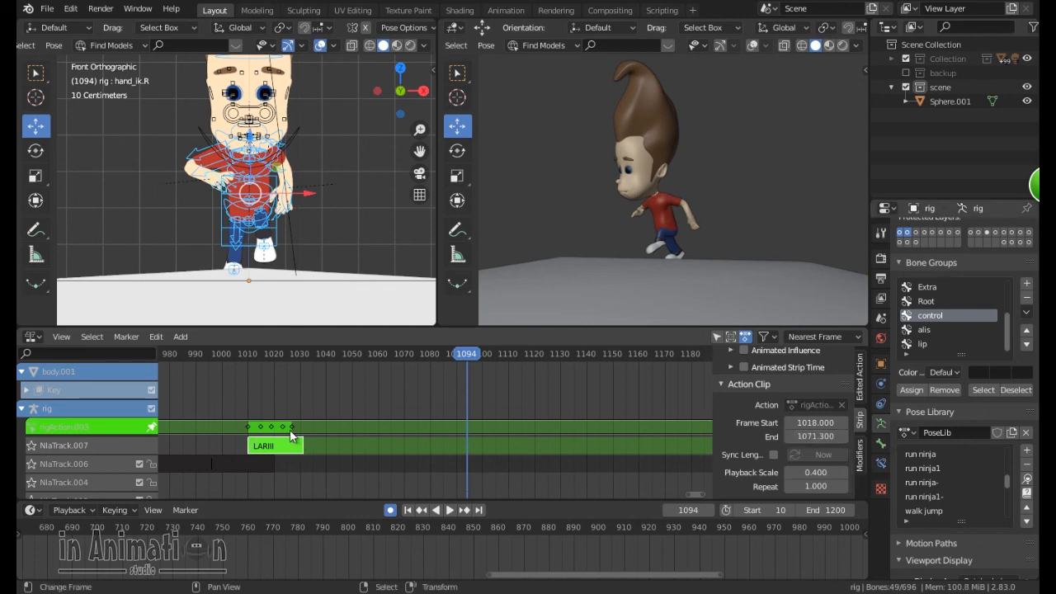
- Apply the run ninja- library pose at frame 1030 in the LARIII strip's action
click(298, 353)
click(933, 481)
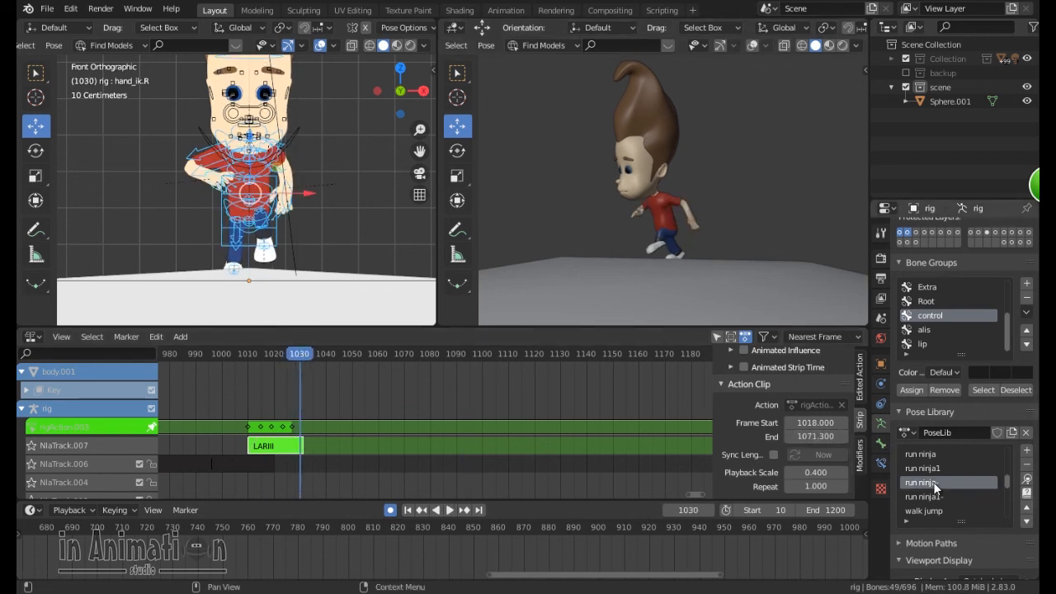
click(1025, 480)
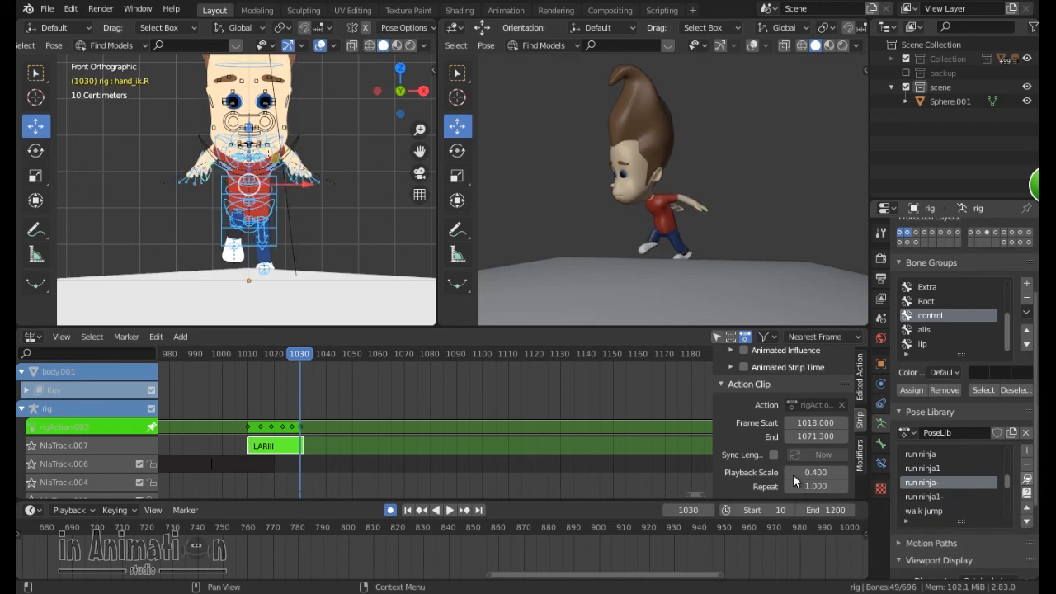
- Go to frame 1033, leave tweak mode and set the LARIII strip's repeat count to 2
mouse_move(296, 353)
mouse_down()
mouse_move(285, 353)
mouse_move(308, 363)
mouse_up()
key(Tab)
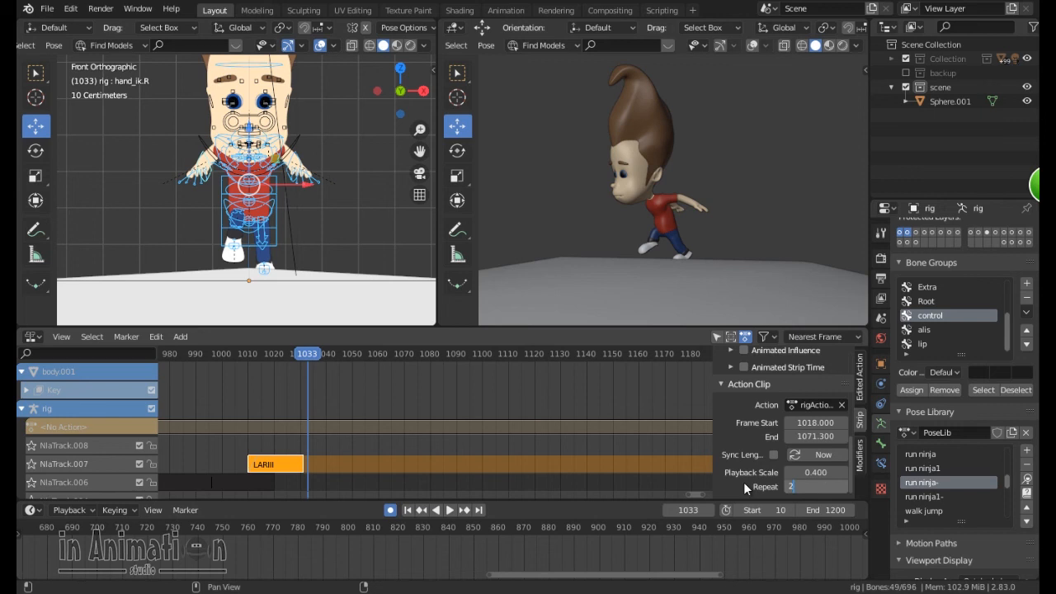
key(Return)
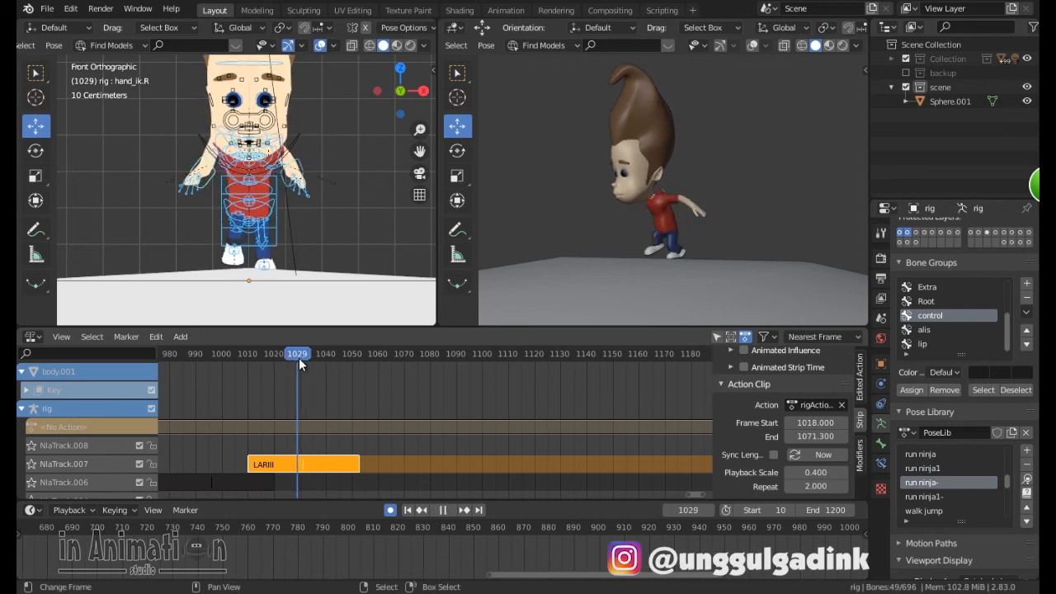